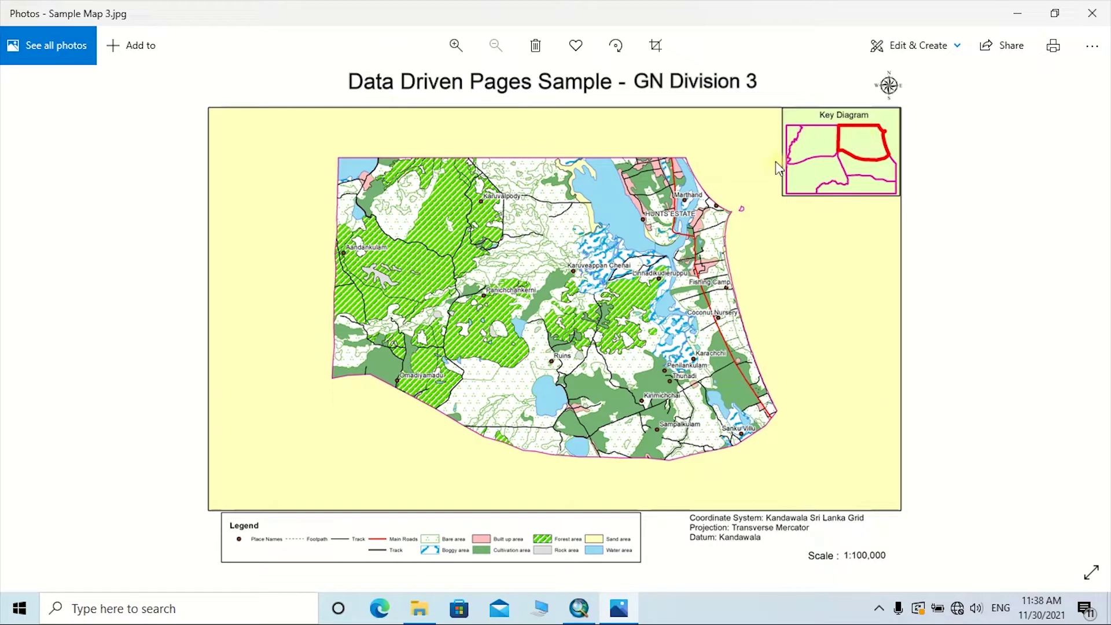
View Sample Map 4, 5 and 6, the exported GN Division 4–6 maps.
key("Right")
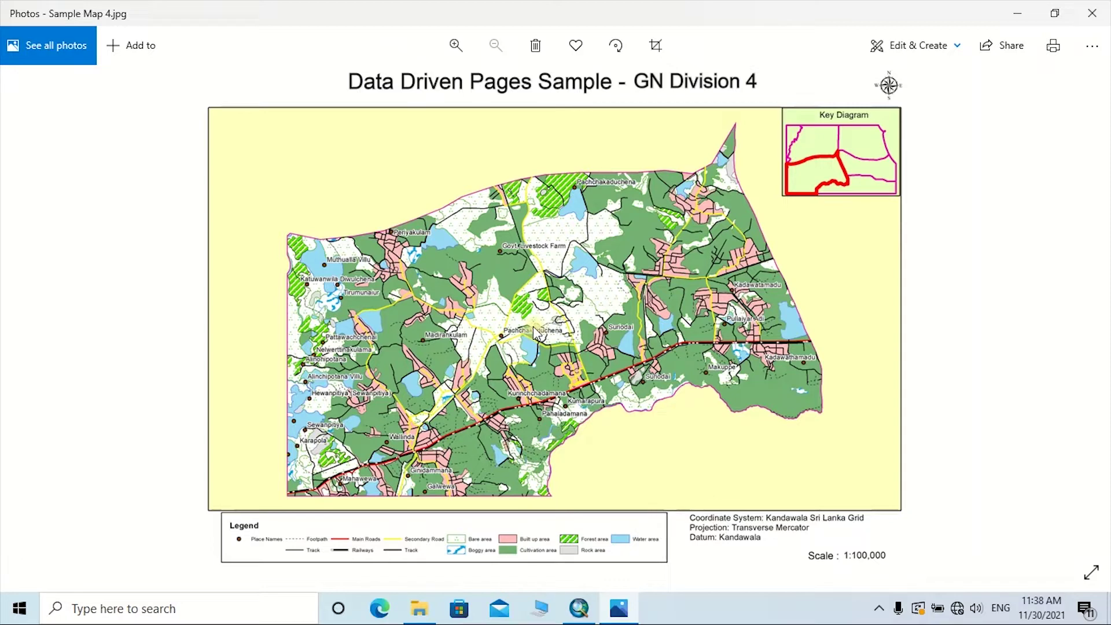
key("Right")
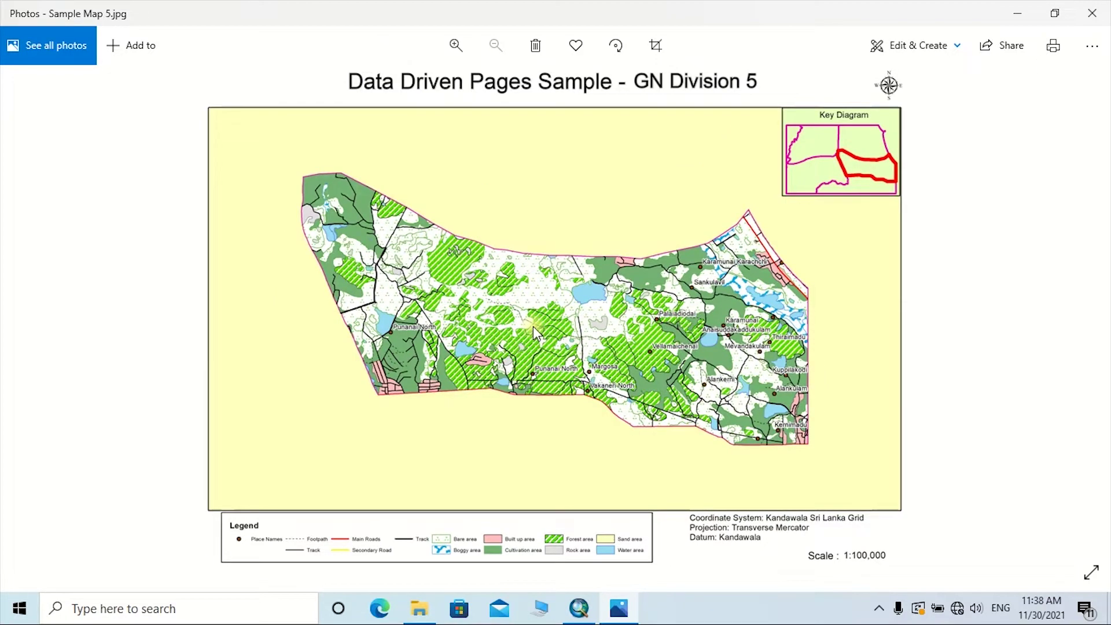
key("Right")
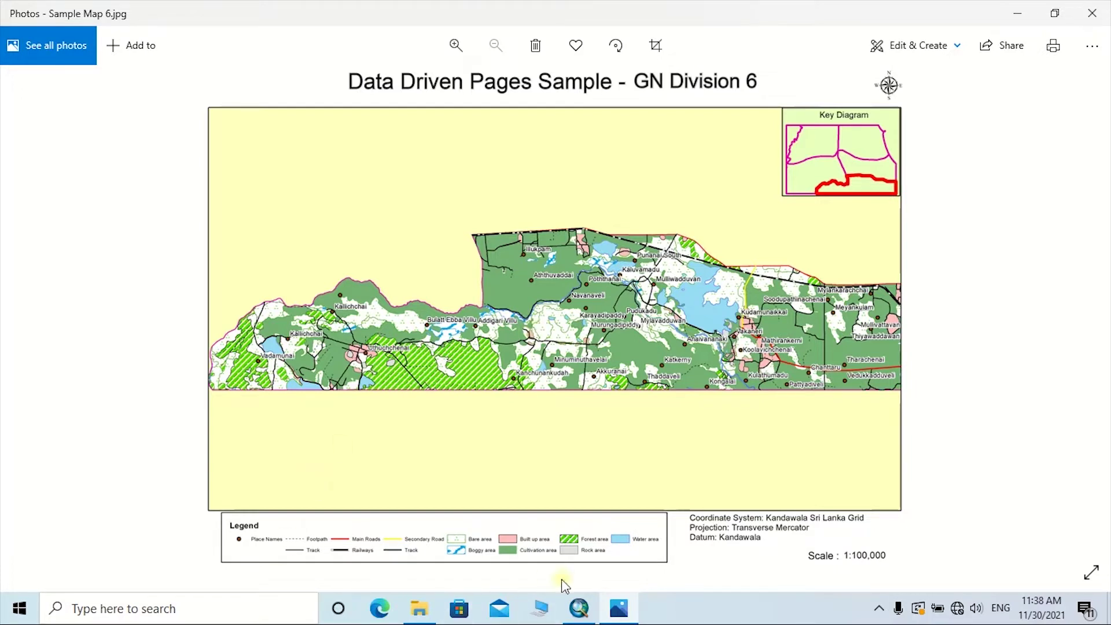
Switch to ArcMap showing the 'Data Driven Pages Sample' layout at 1:160,000.
left_click(580, 609)
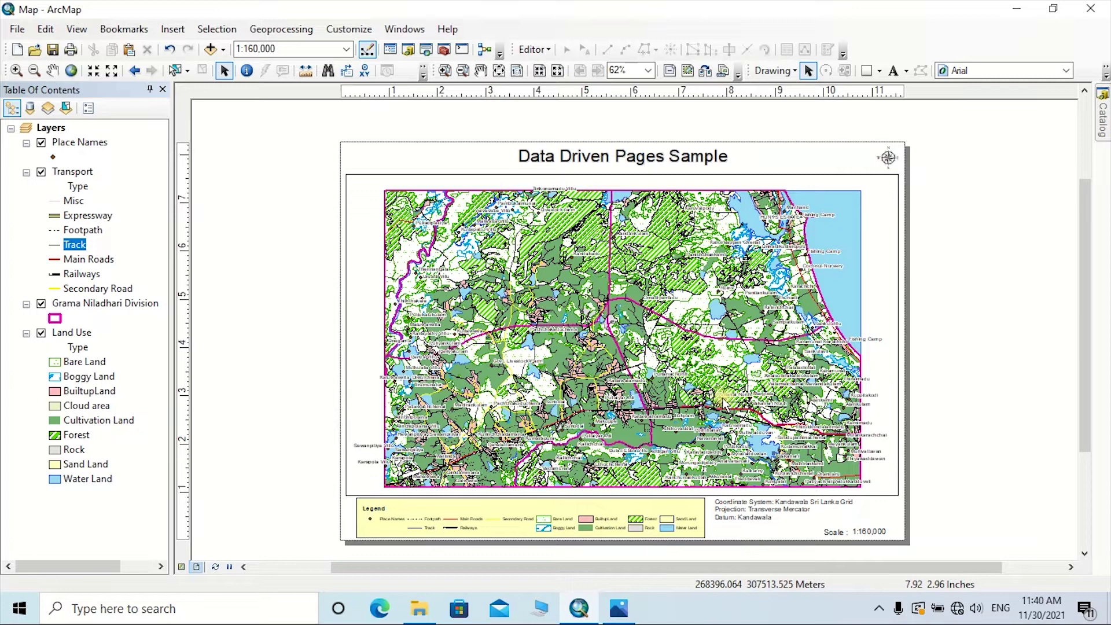
Turn on the Data Driven Pages toolbar and nudge it slightly right.
right_click(886, 52)
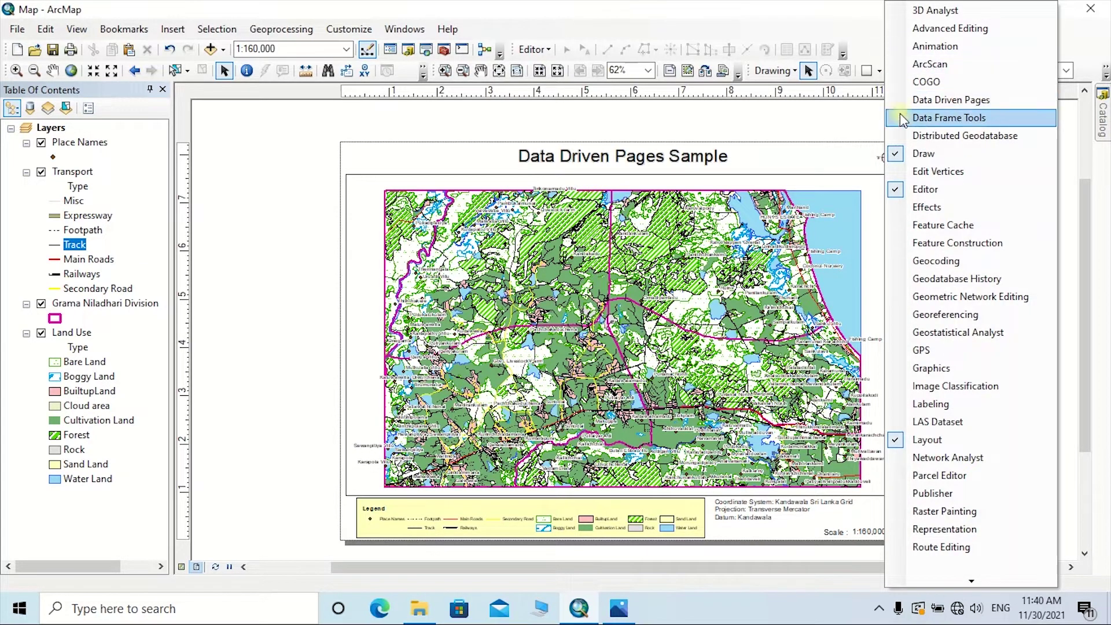
left_click(951, 100)
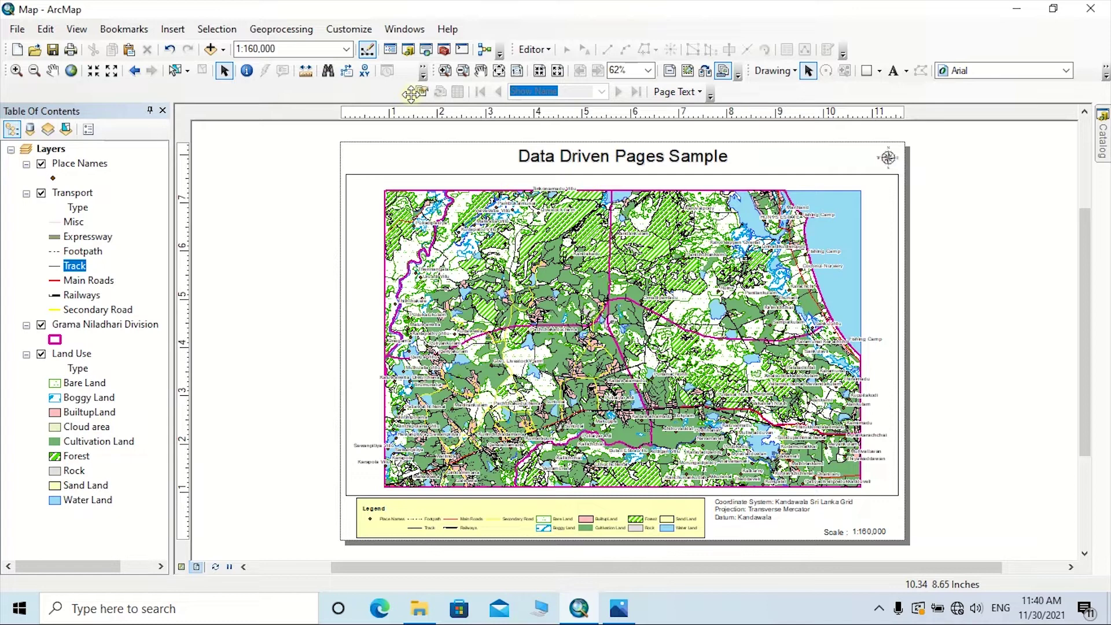
left_click_drag(411, 95, 434, 96)
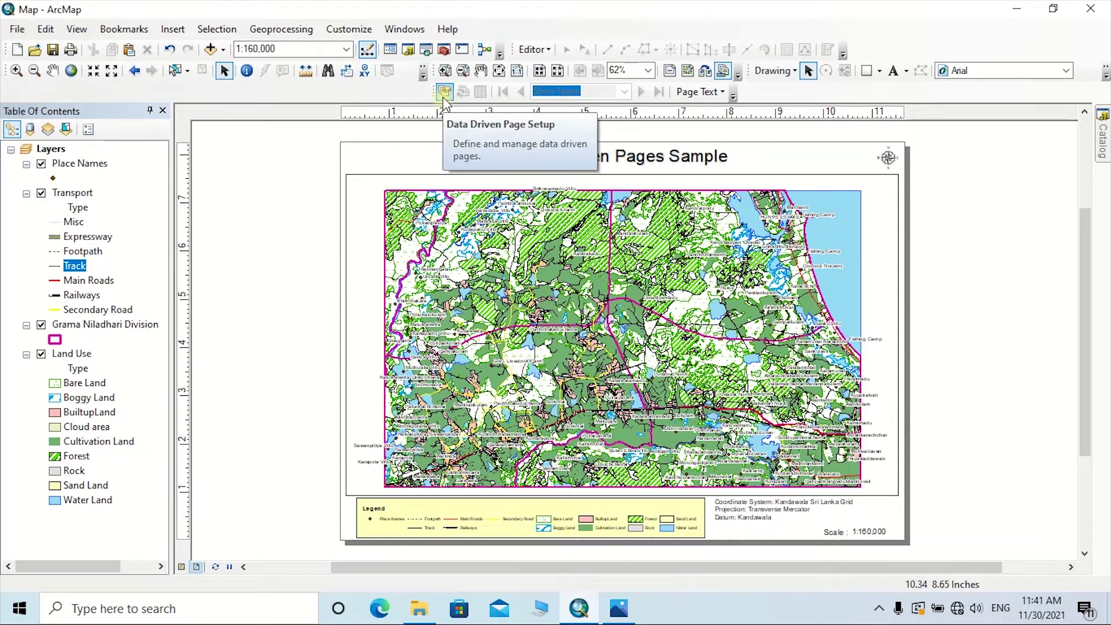
Enable Data Driven Pages using Grama Niladhari Division as index layer and GN as name field.
left_click(444, 92)
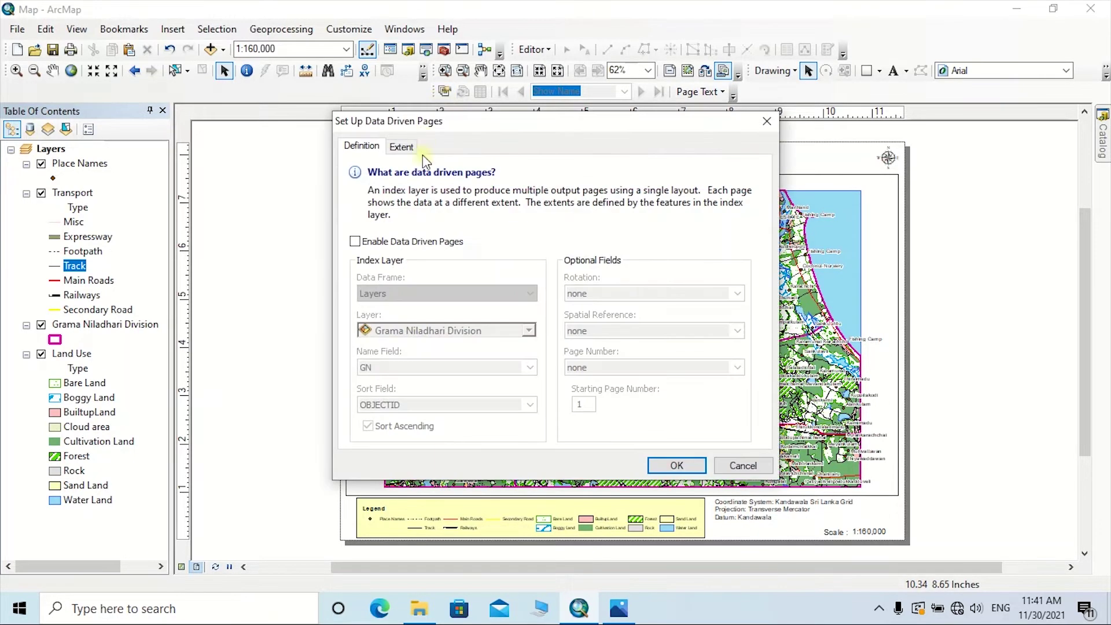
left_click(355, 242)
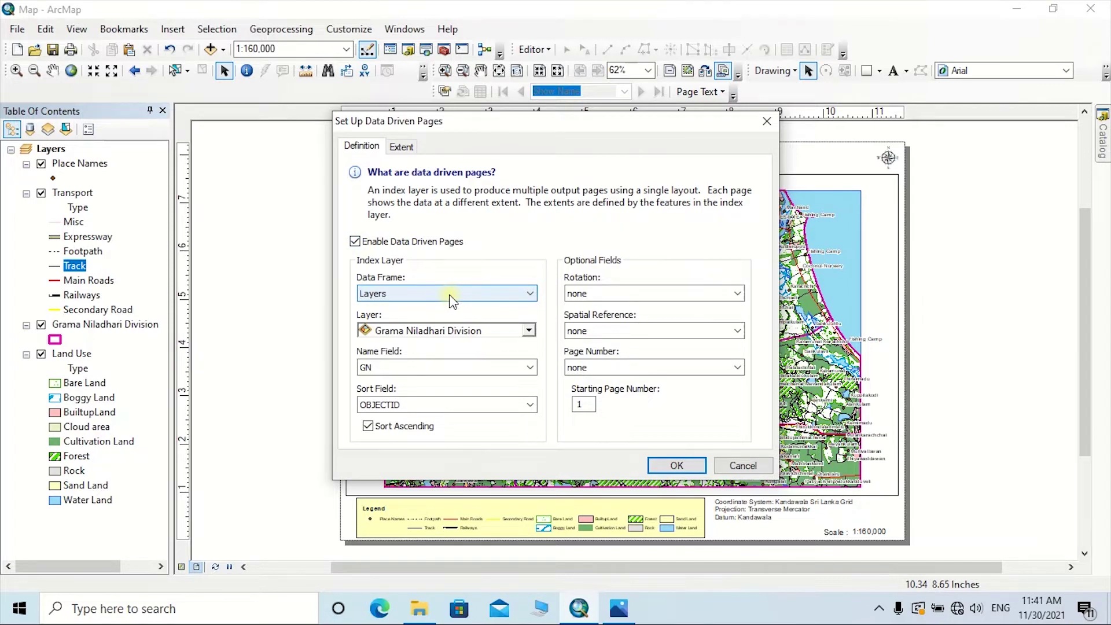
left_click(529, 331)
left_click(458, 376)
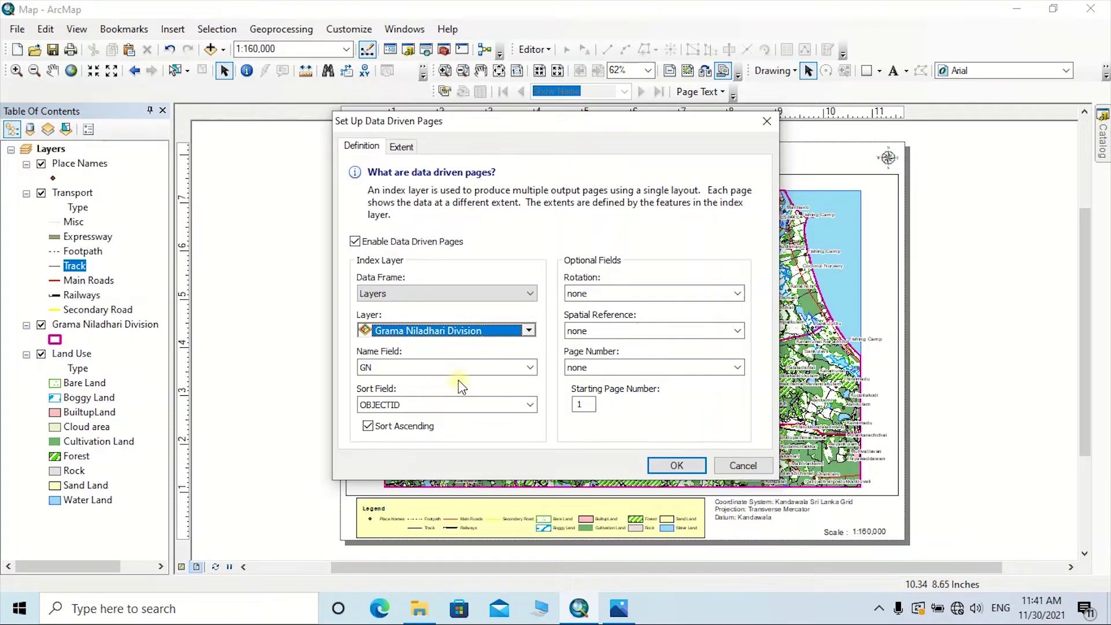
left_click(435, 366)
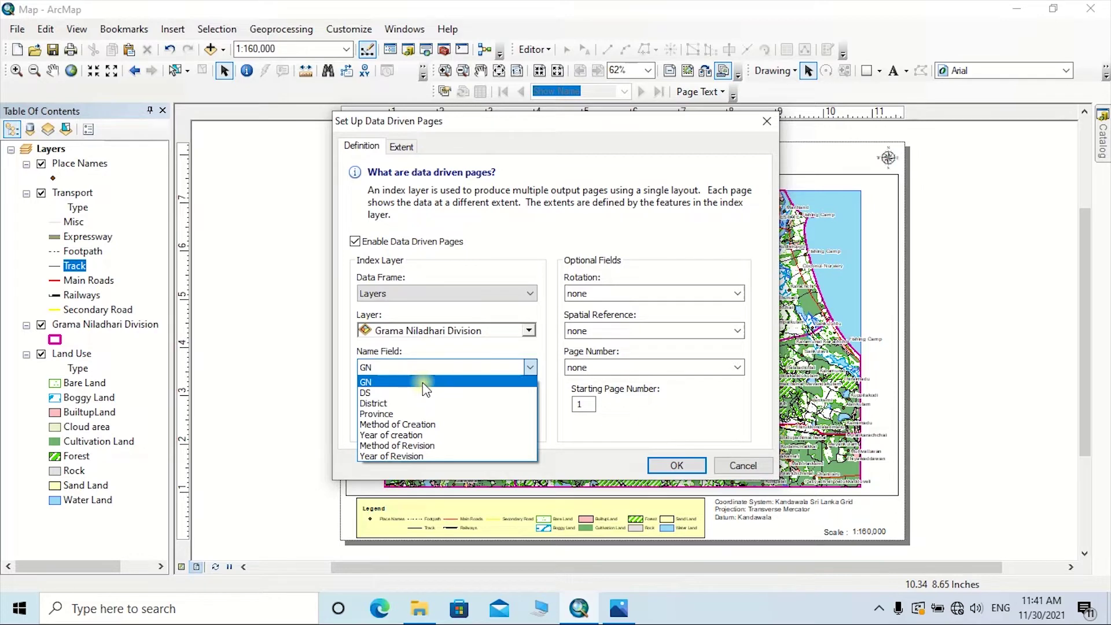
left_click(424, 383)
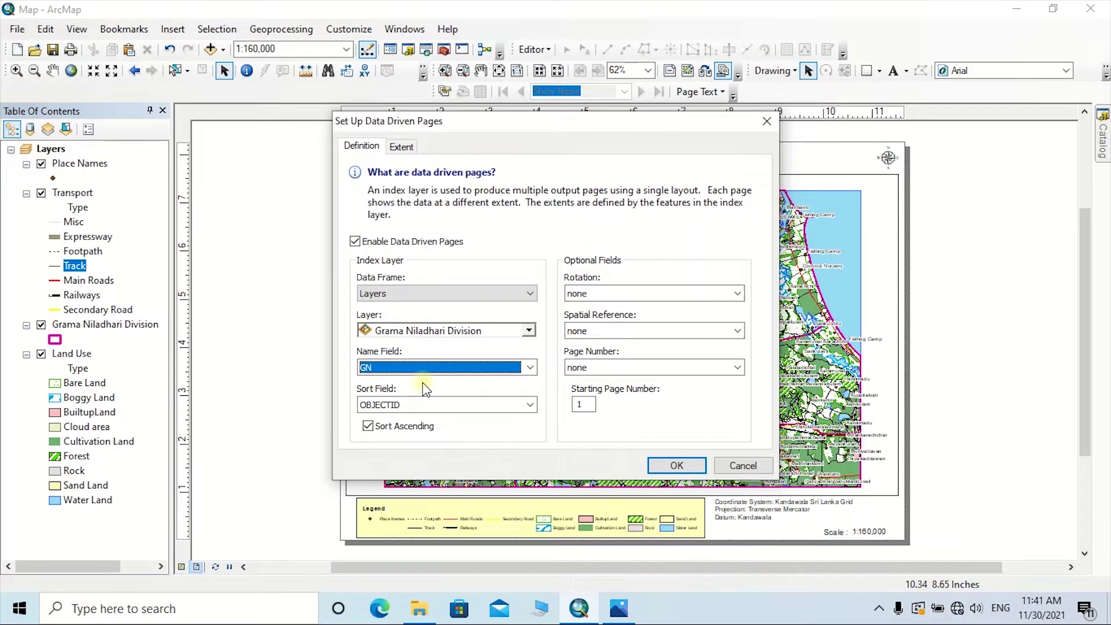
left_click(684, 467)
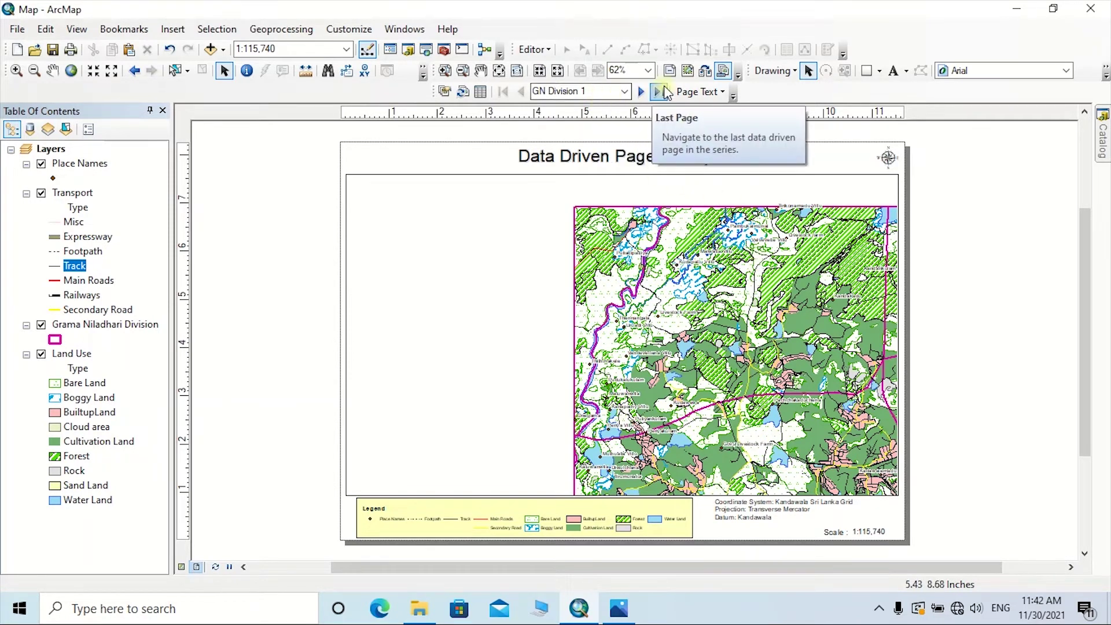
Advance three pages to GN Division 3 and select the Layers data frame.
left_click(641, 92)
left_click(642, 92)
left_click(642, 92)
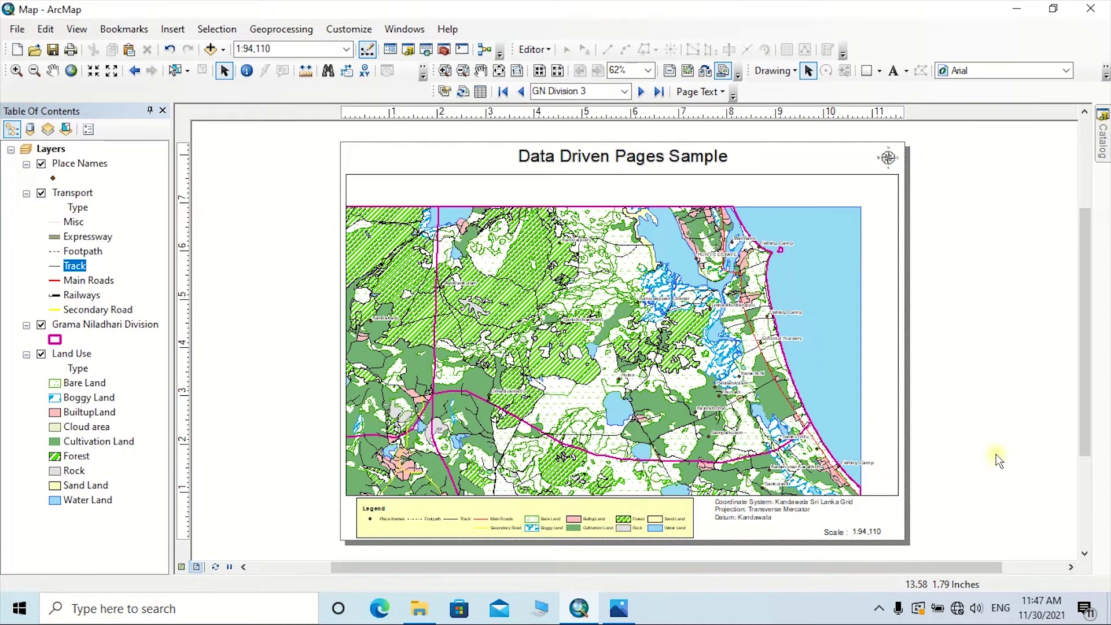
left_click(51, 150)
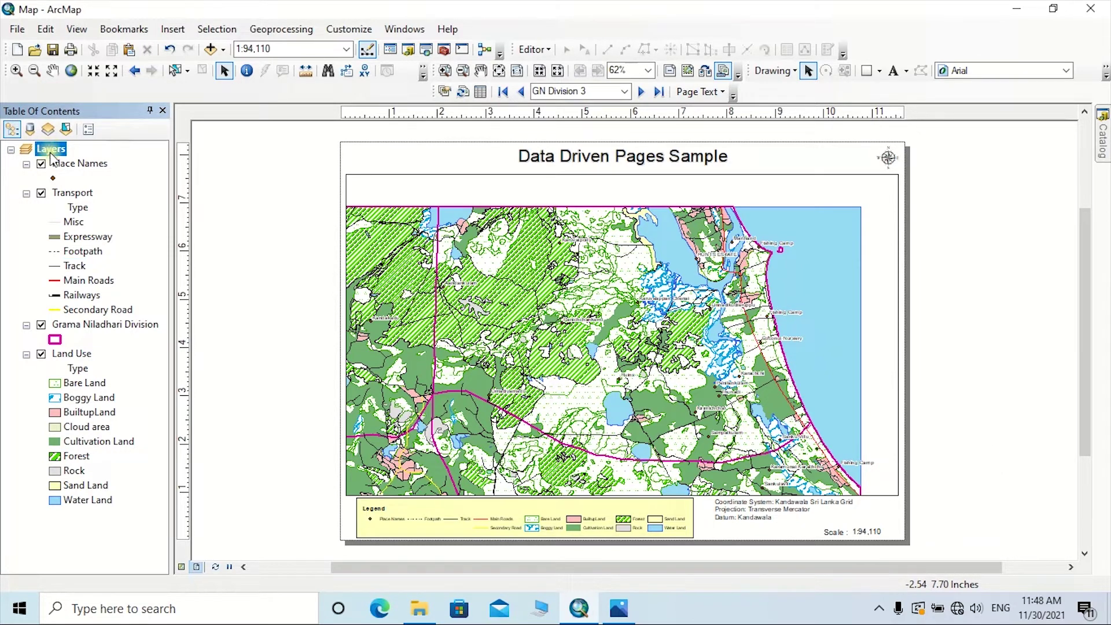
Set the Layers data frame to clip to the current data driven page extent.
right_click(53, 155)
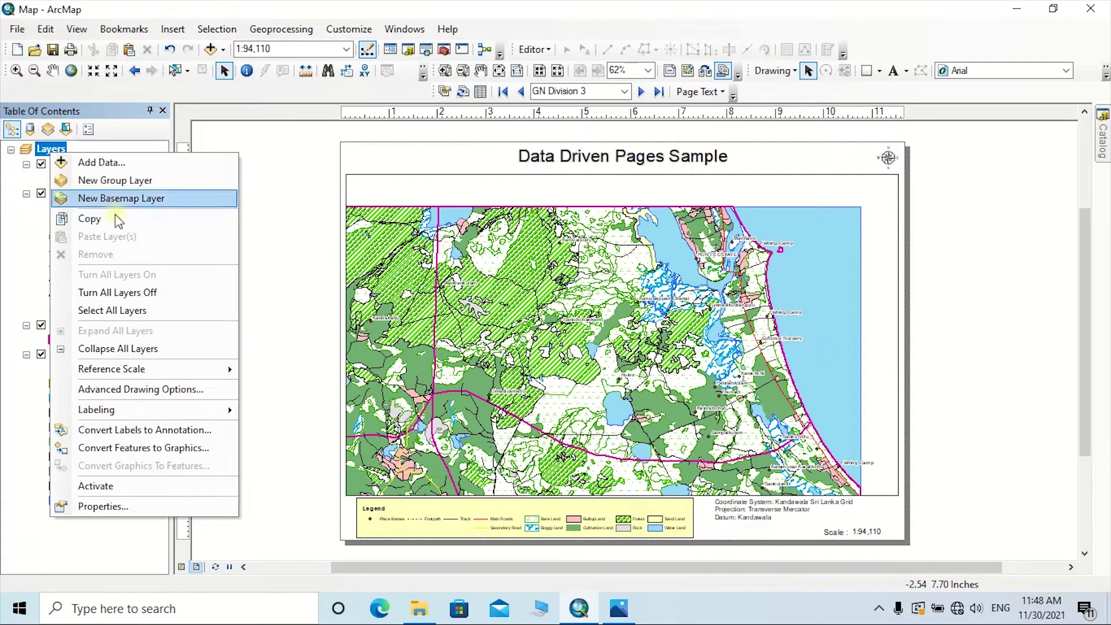
left_click(120, 506)
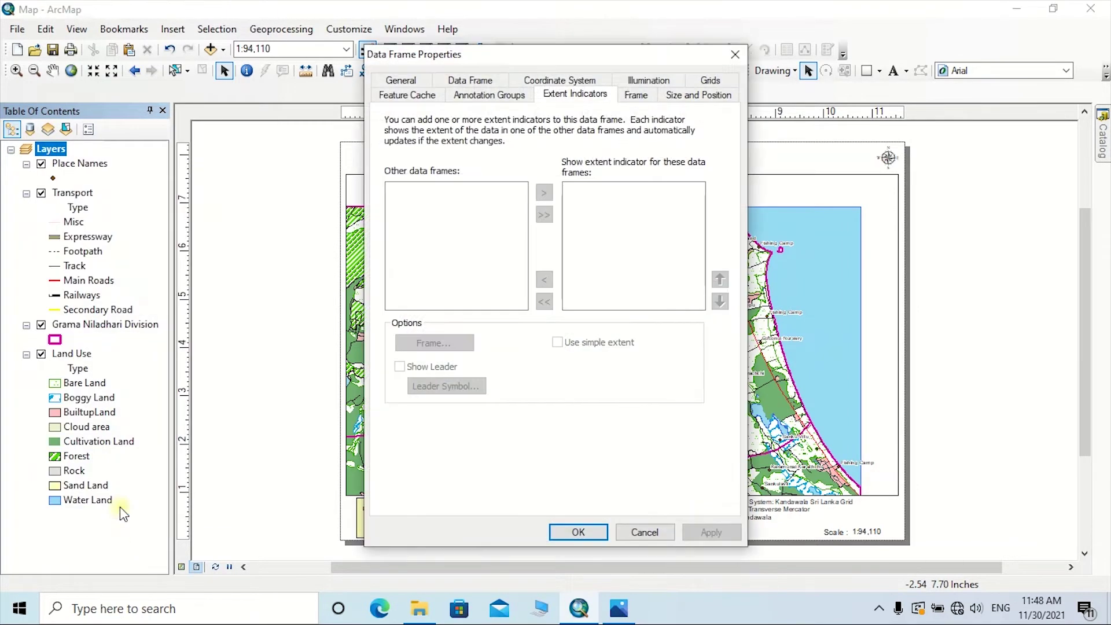
left_click(459, 81)
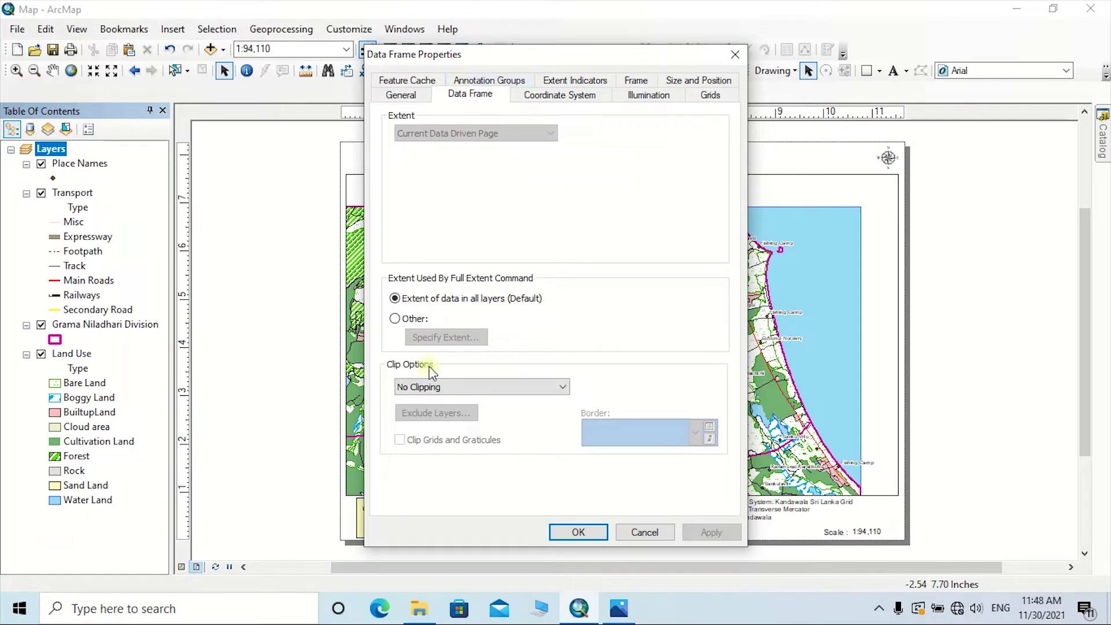
left_click(561, 388)
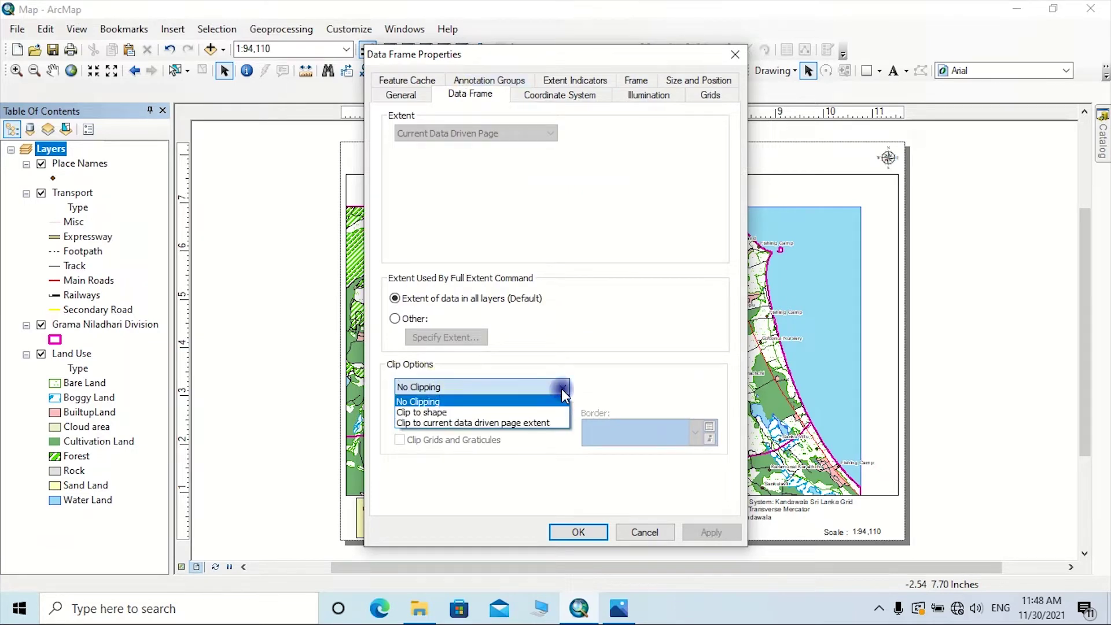
left_click(558, 426)
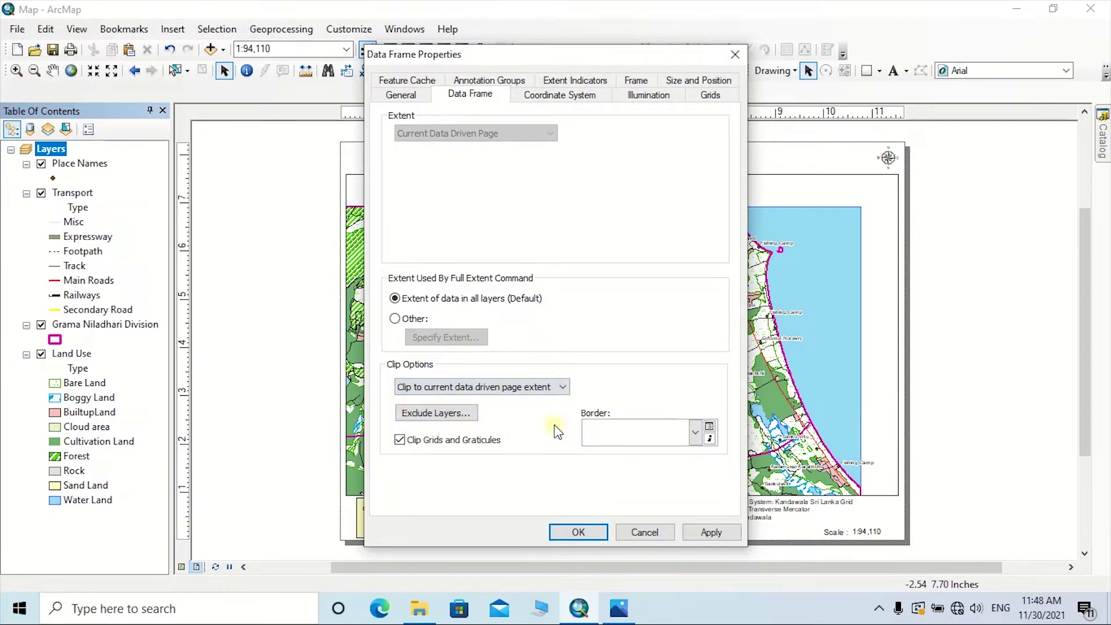
left_click(710, 533)
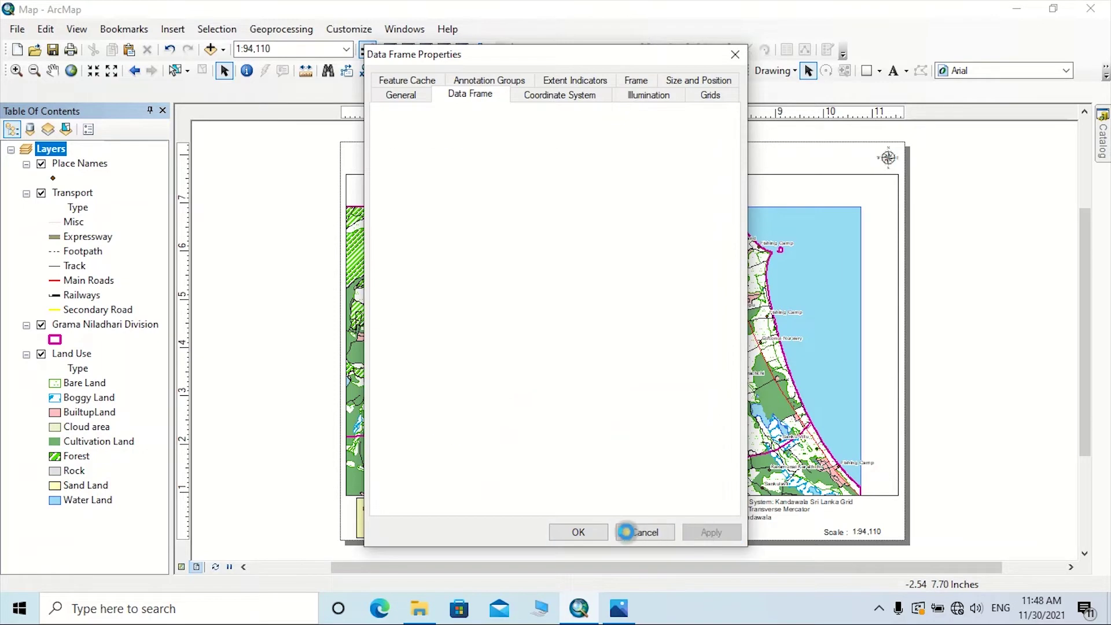
left_click(590, 534)
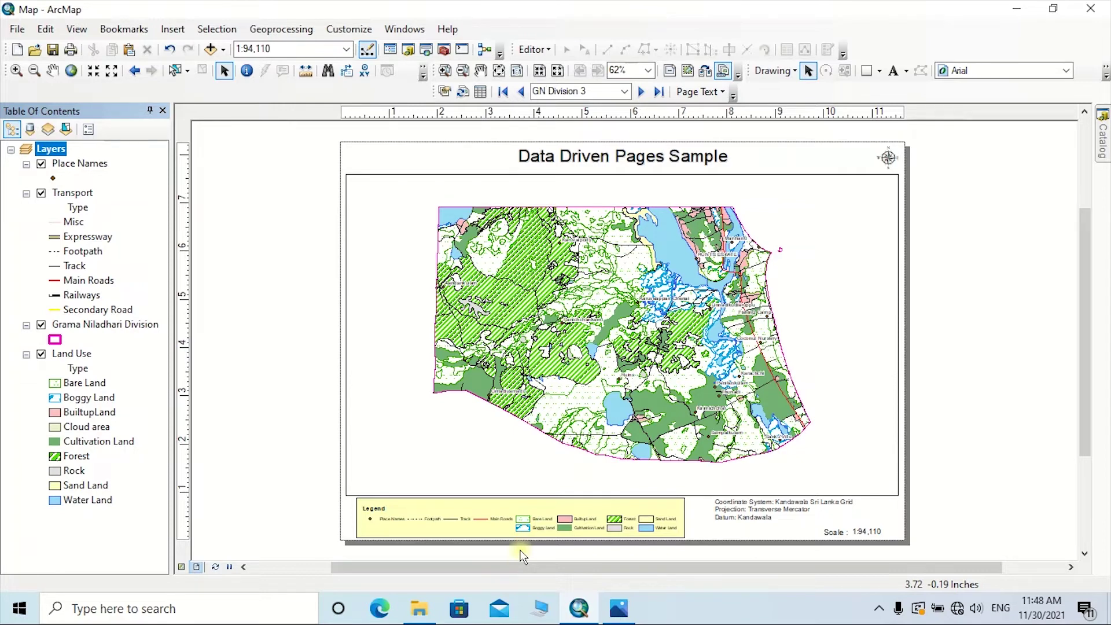
Advance to the GN Division 4 page at 1:116,400.
left_click(642, 92)
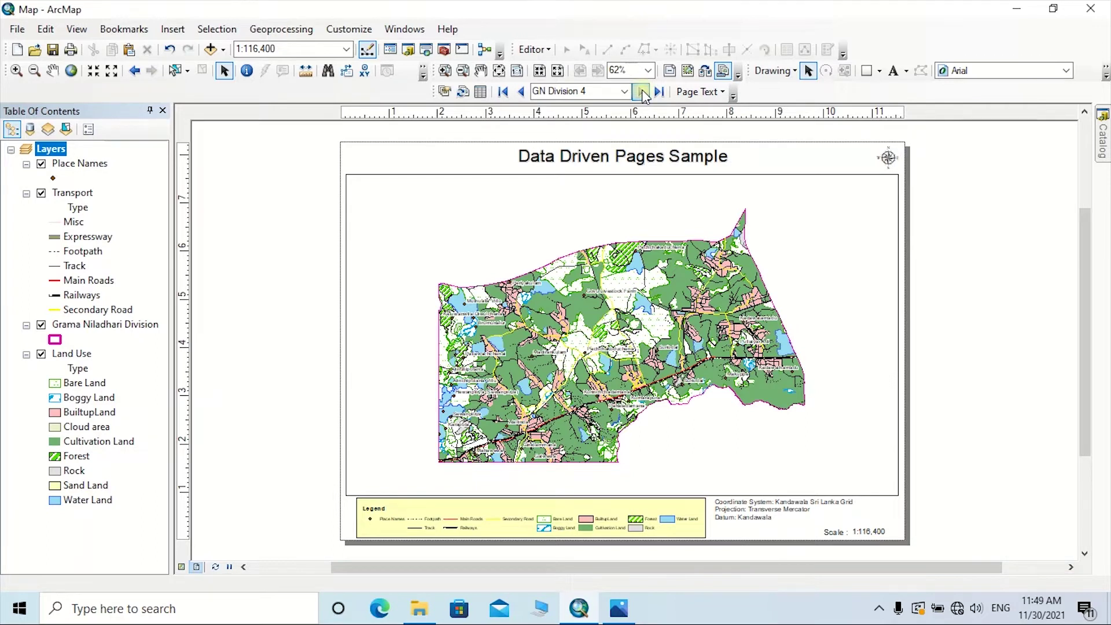
Insert Data Driven Page Name text at the top, aligned beside the left-shifted title.
left_click(716, 97)
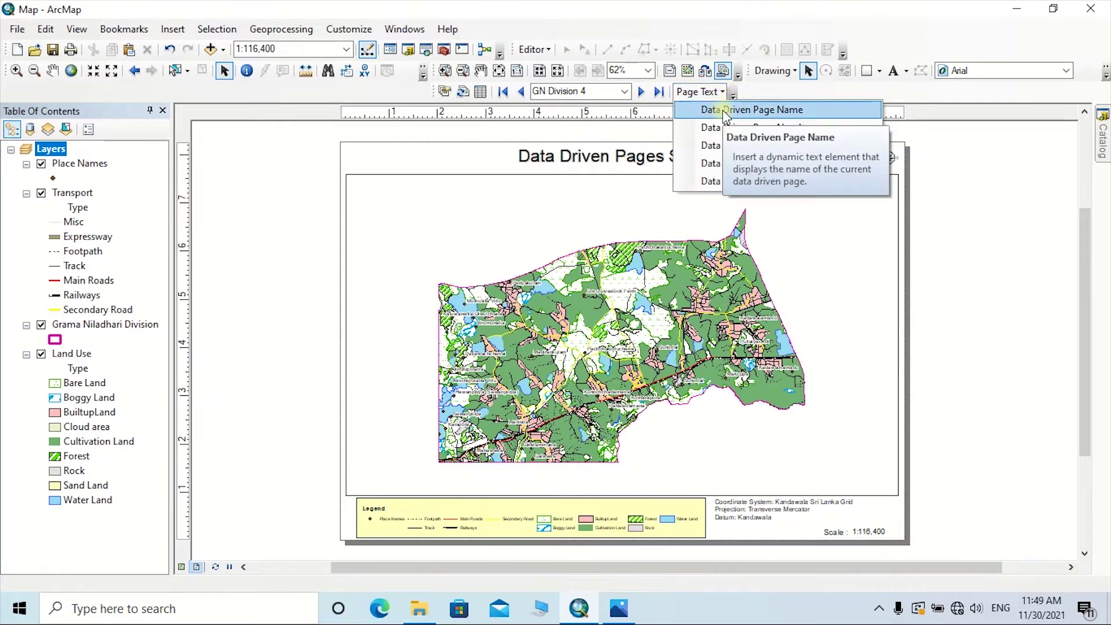
left_click(725, 110)
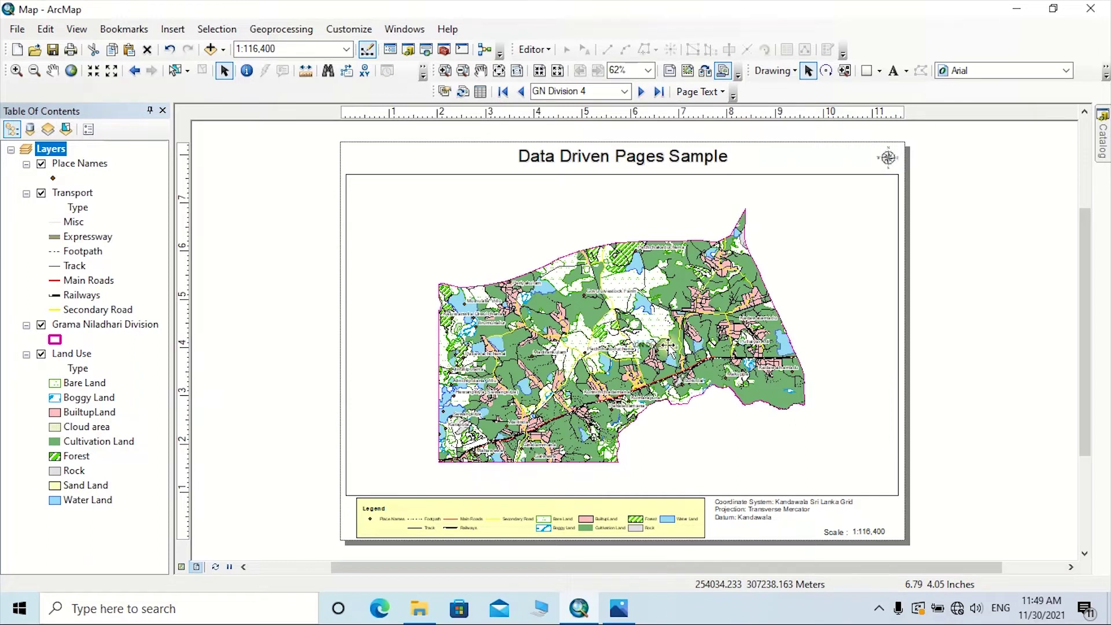
left_click_drag(667, 346, 769, 159)
left_click_drag(643, 157, 587, 162)
left_click_drag(754, 165, 700, 157)
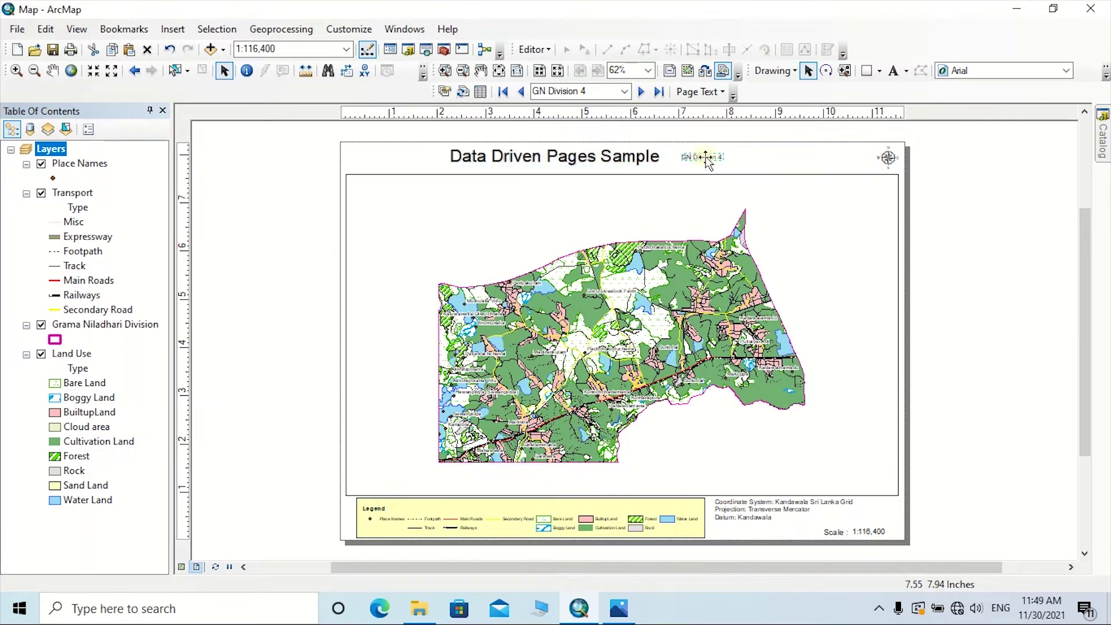
Enlarge the page name text to size 24 in its symbol settings.
right_click(707, 156)
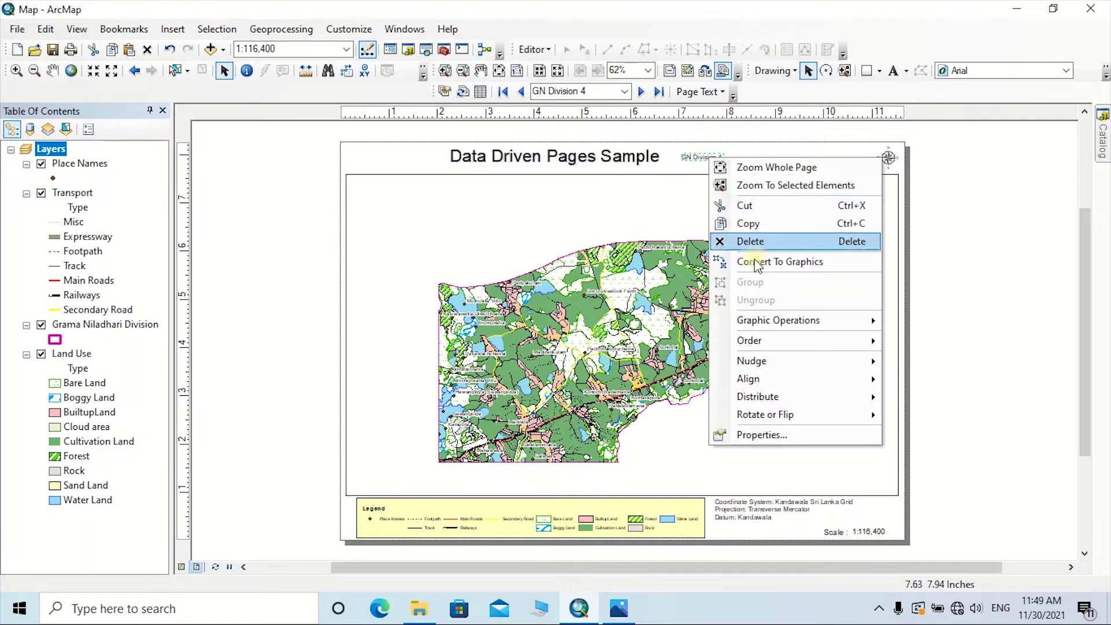
left_click(769, 437)
left_click(659, 404)
left_click(723, 280)
Give the page name text a size 2 halo mask filled Gray 20%.
left_click(689, 383)
left_click(695, 368)
left_click(519, 251)
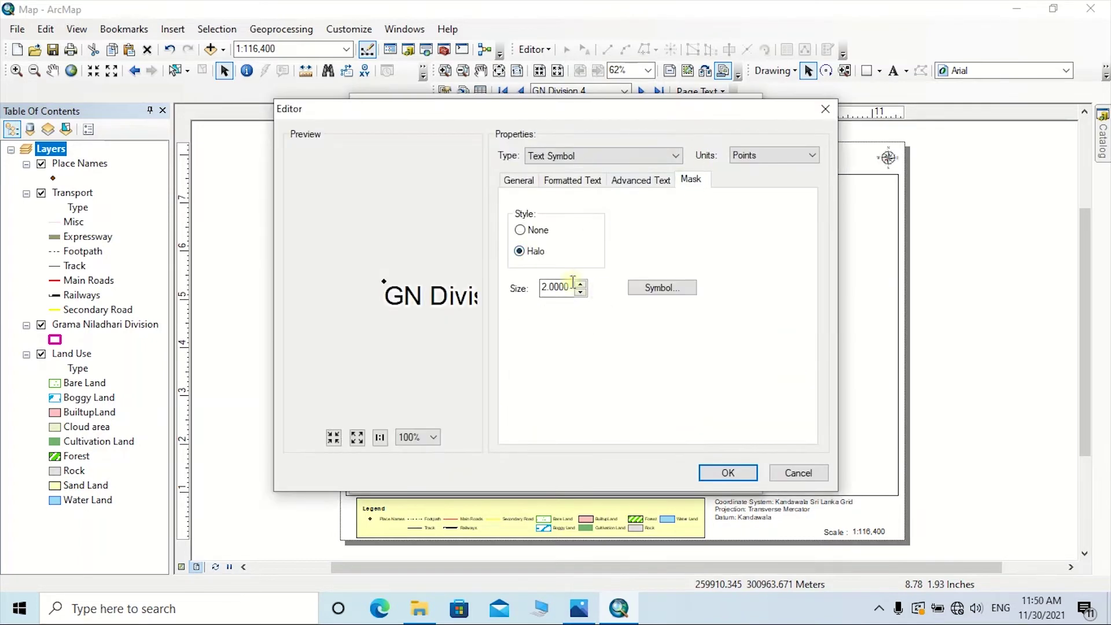
left_click(662, 288)
left_click(727, 243)
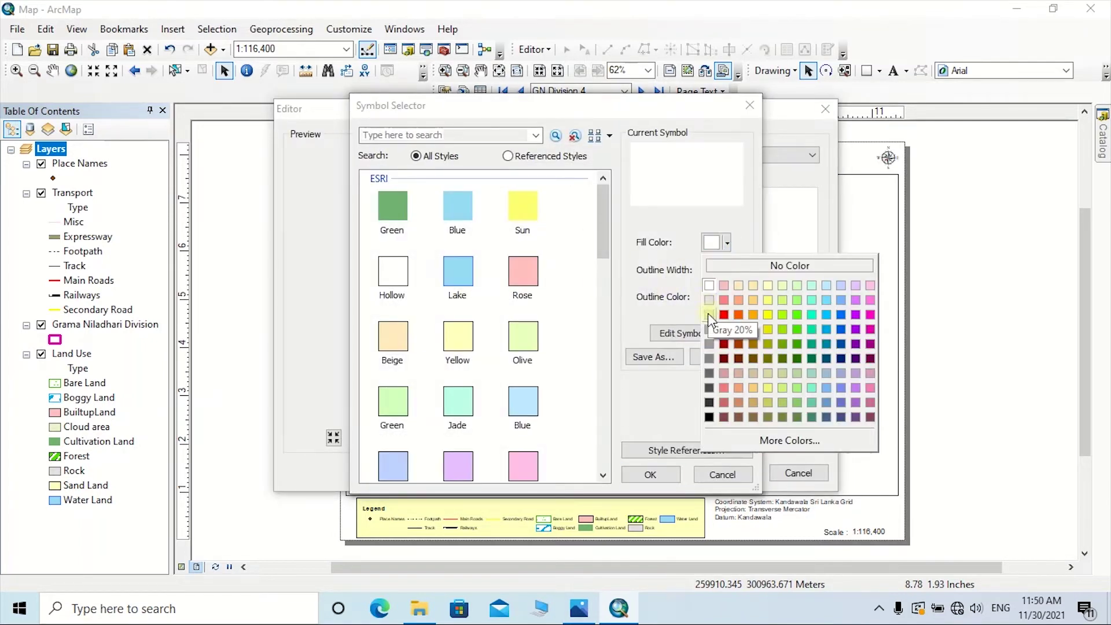
left_click(707, 313)
left_click(651, 475)
left_click(724, 473)
left_click(647, 472)
left_click(676, 441)
left_click(544, 440)
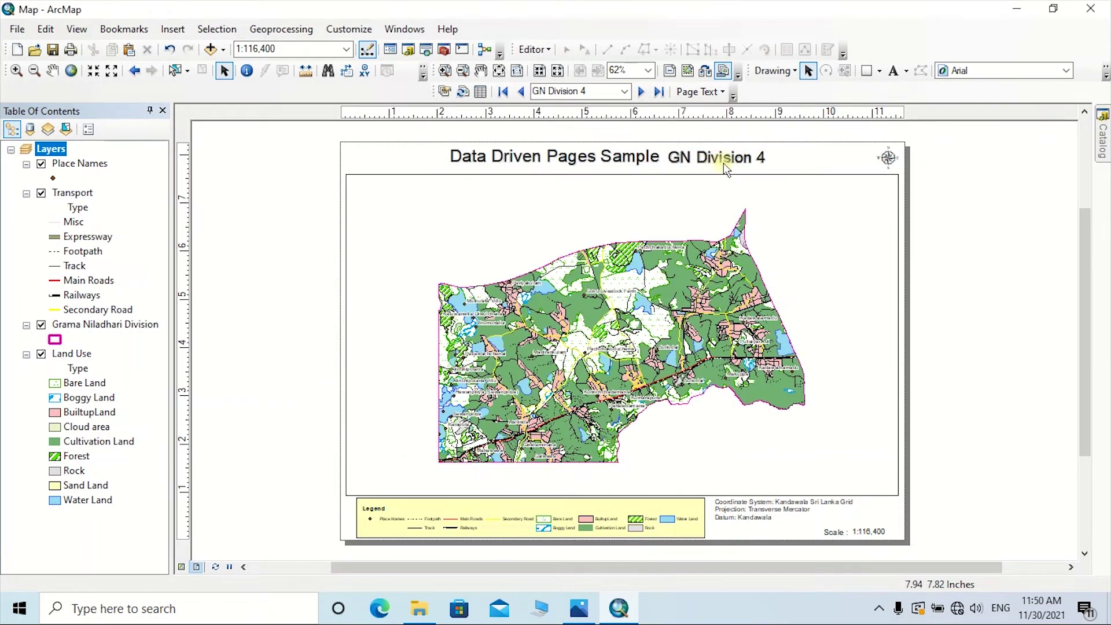
Page forward to GN Division 6 at 1:125,210 and open the preset scale list.
left_click(642, 91)
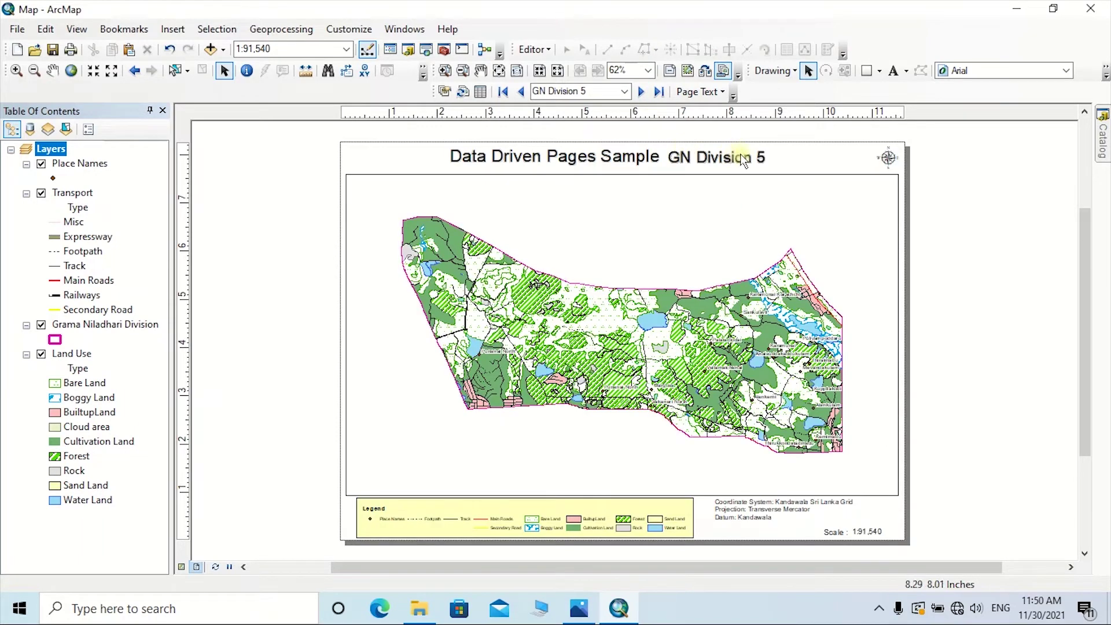
left_click(642, 91)
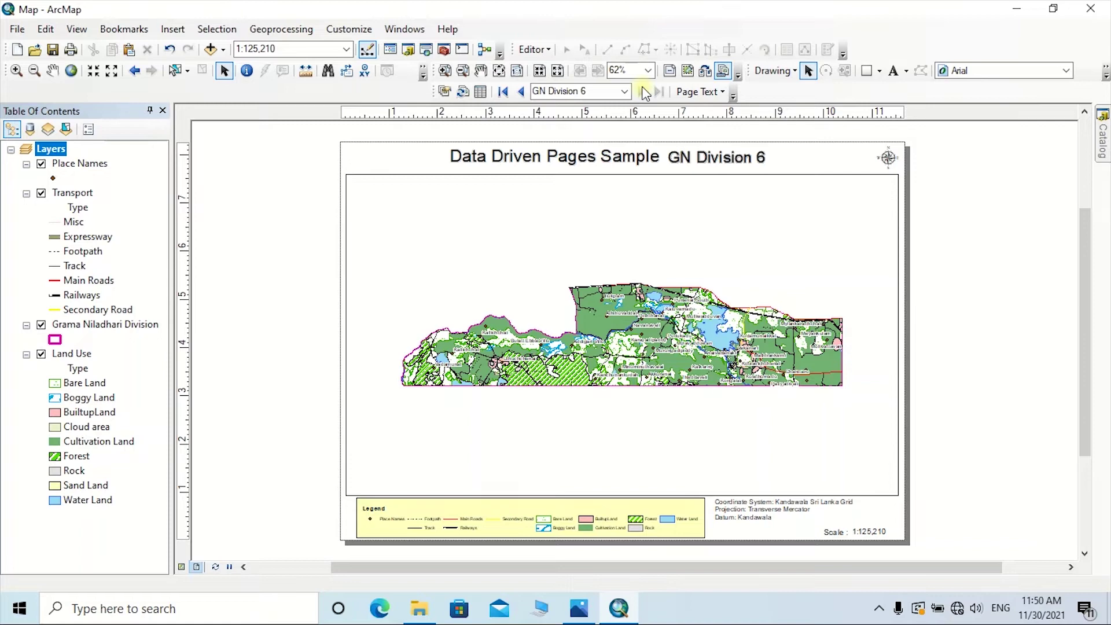
left_click(347, 49)
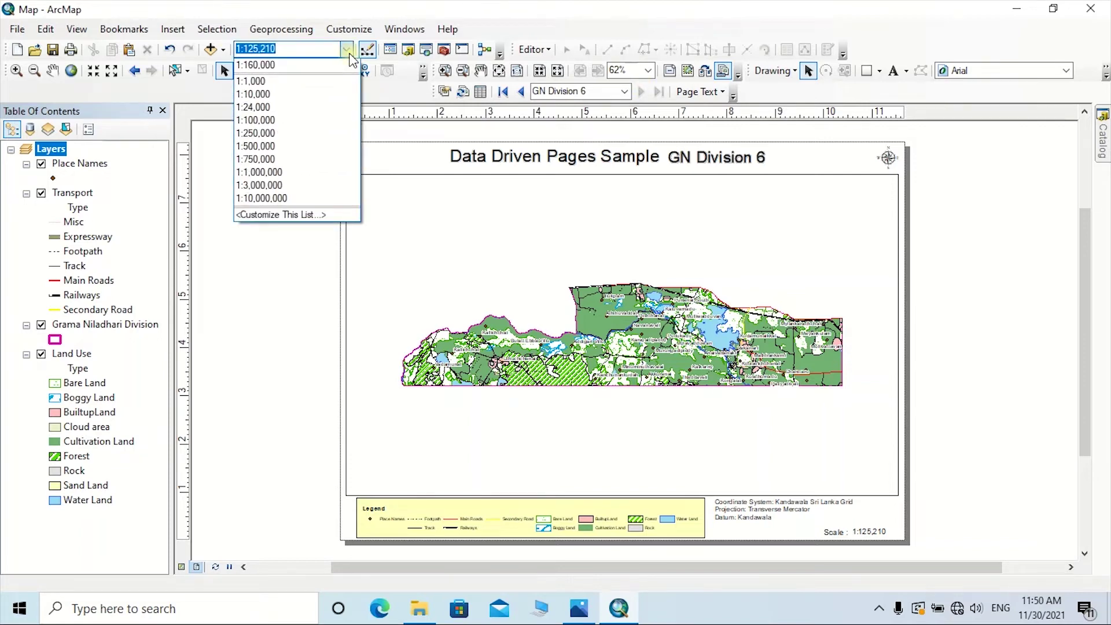
Set the map scale to 1:100,000 and make Data Driven Pages center and maintain current scale.
left_click(323, 120)
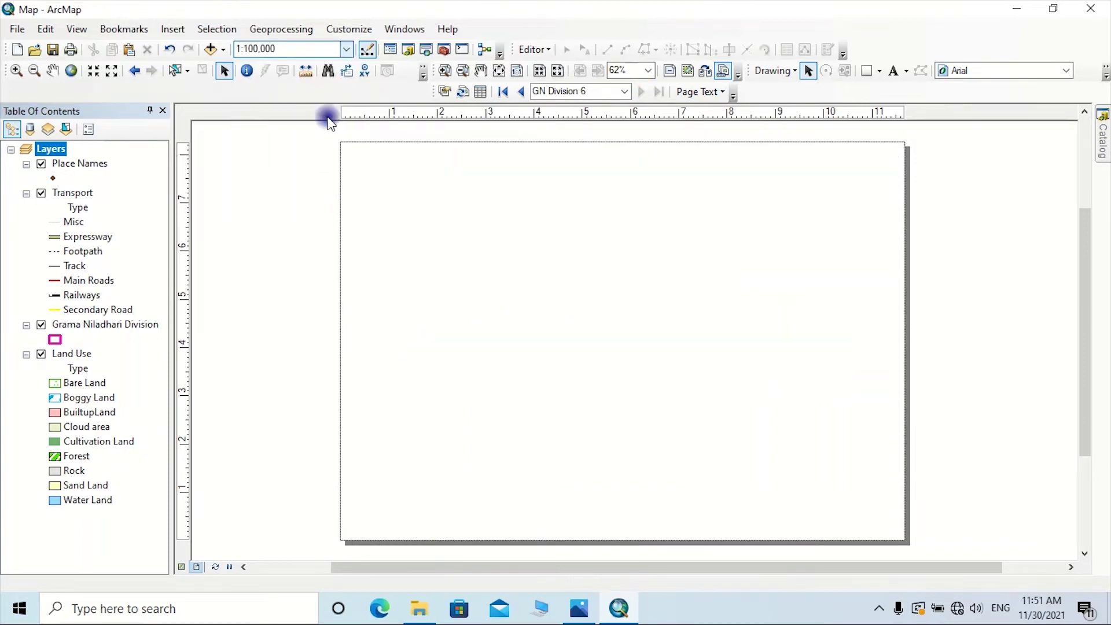
left_click(447, 92)
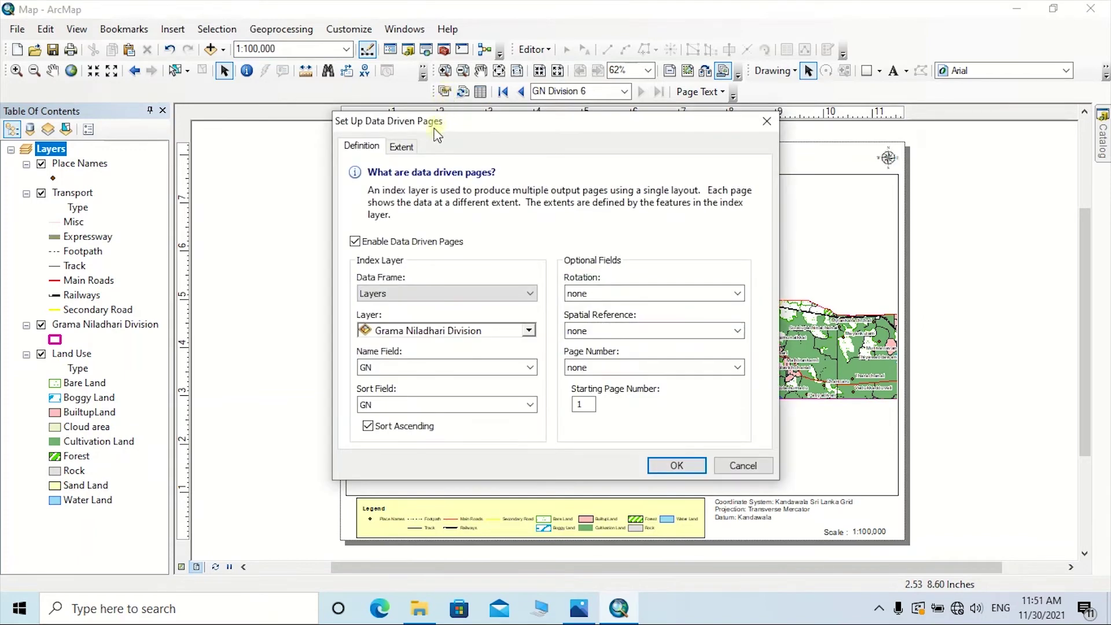
left_click(403, 148)
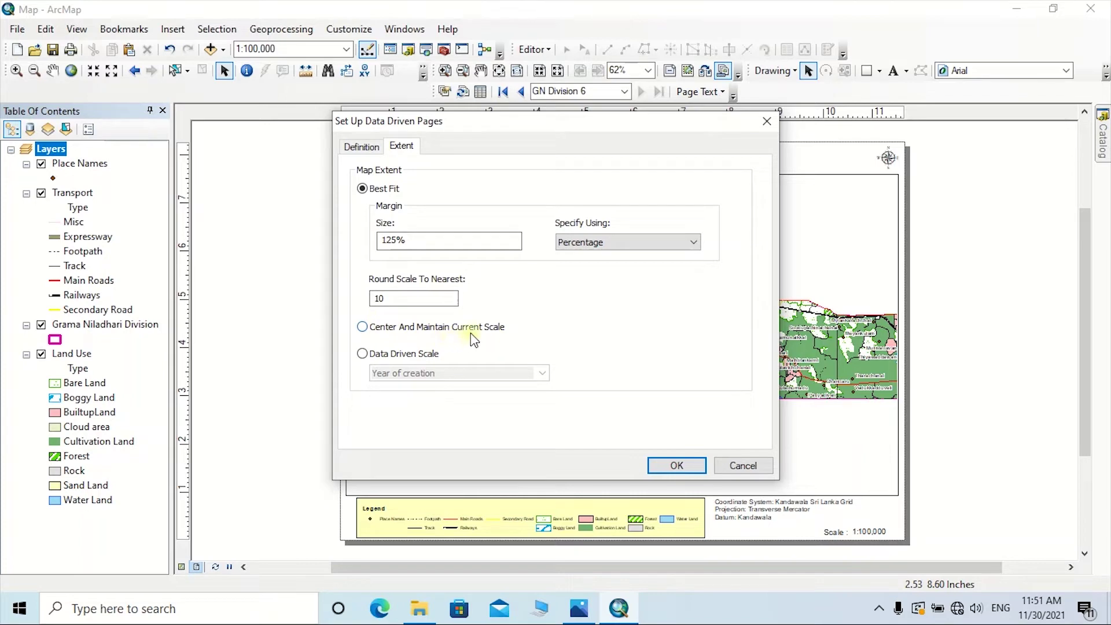
left_click(362, 326)
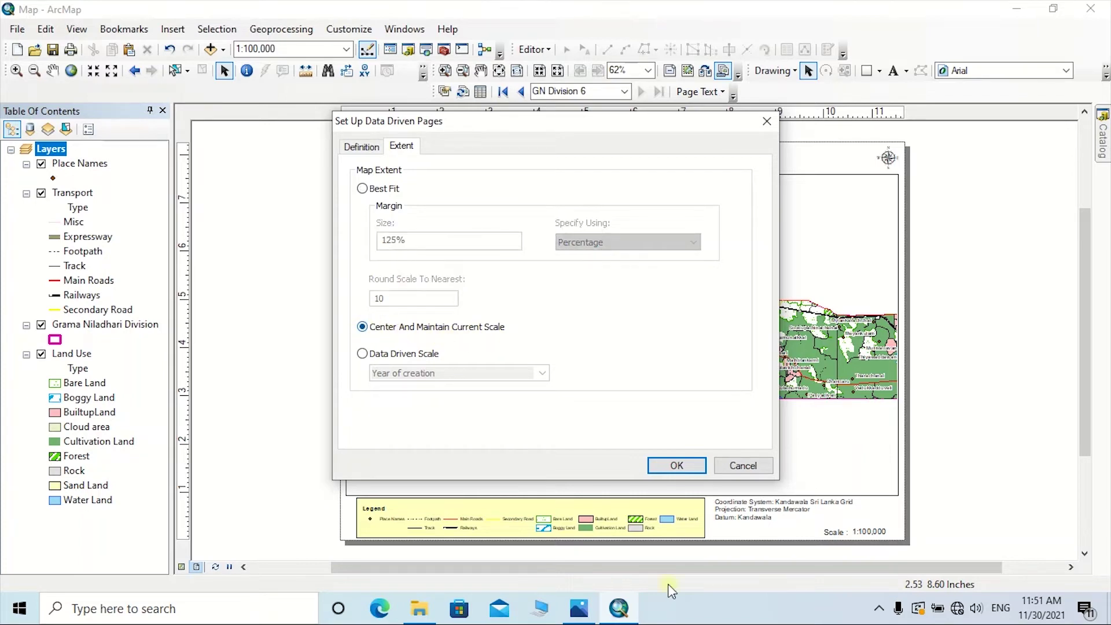
left_click(671, 467)
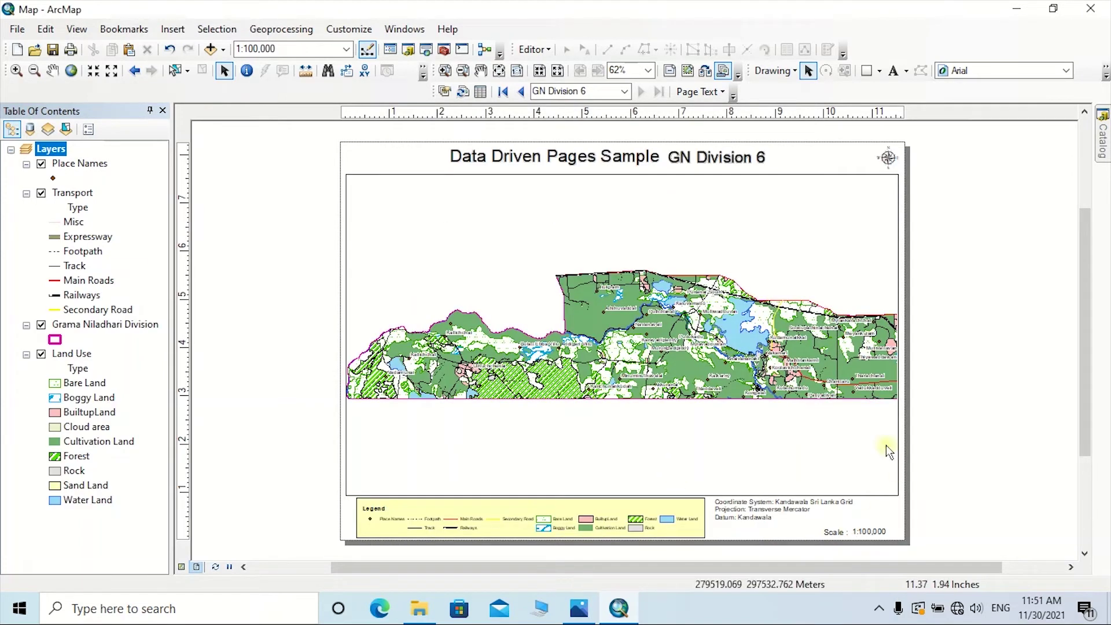
Page back through GN Division 5 to the GN Division 4 page, now at 1:100,000.
left_click(521, 91)
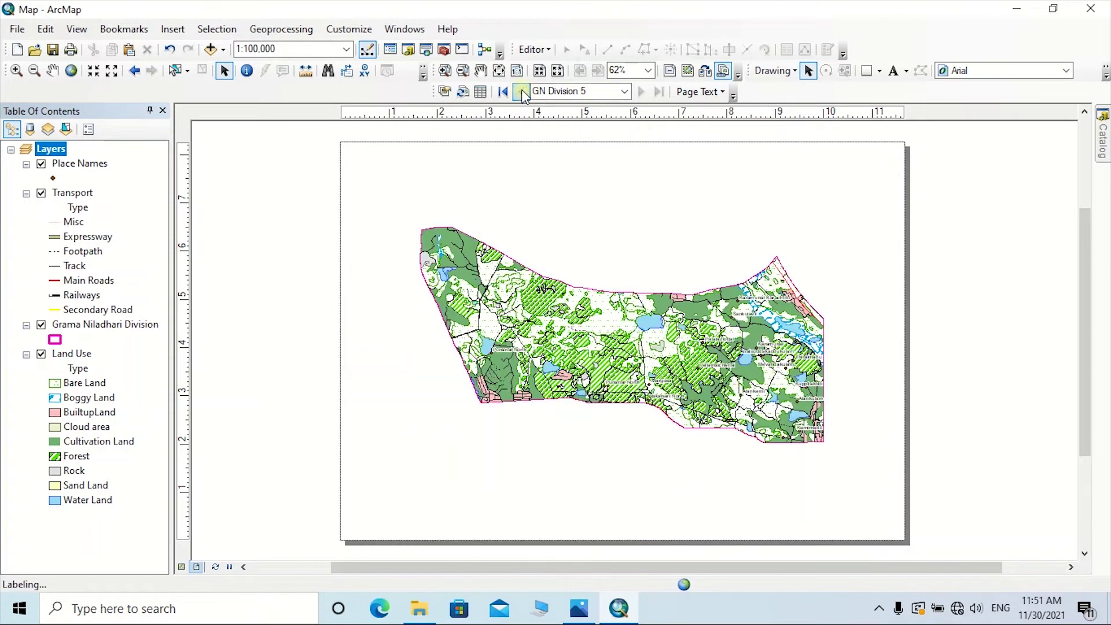
left_click(522, 91)
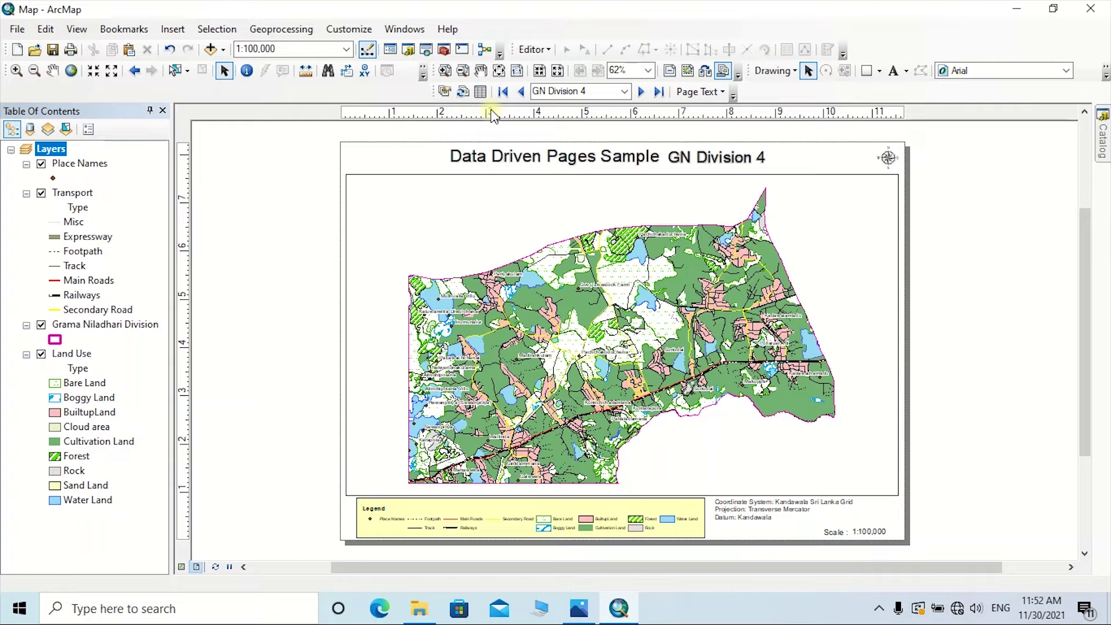
left_click(172, 32)
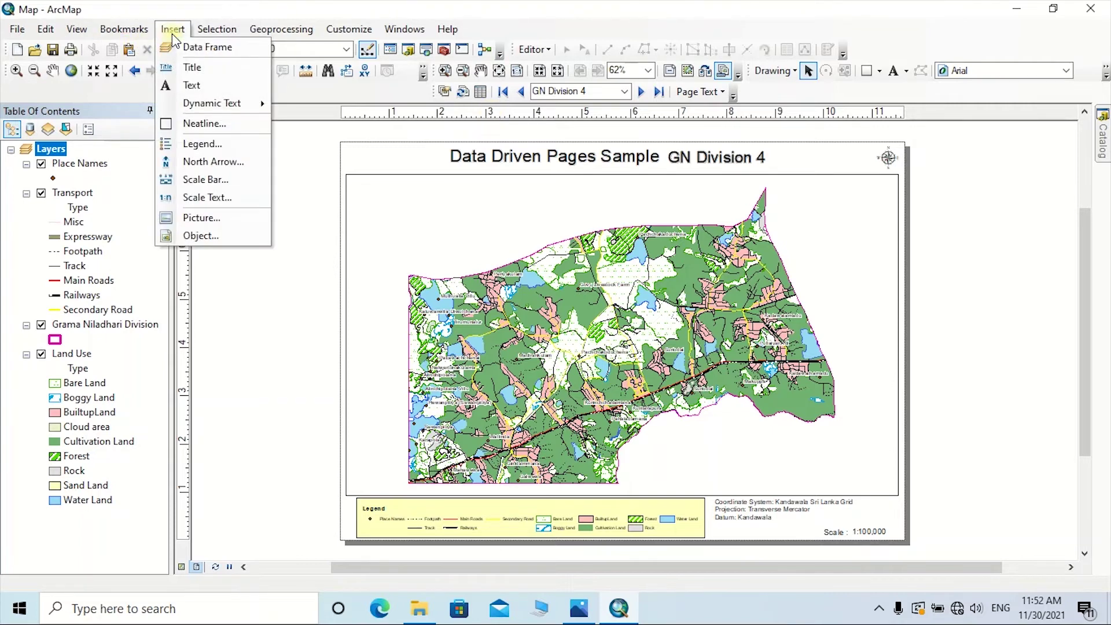
Insert a new data frame and shrink it into a small inset in the top-right corner.
left_click(195, 46)
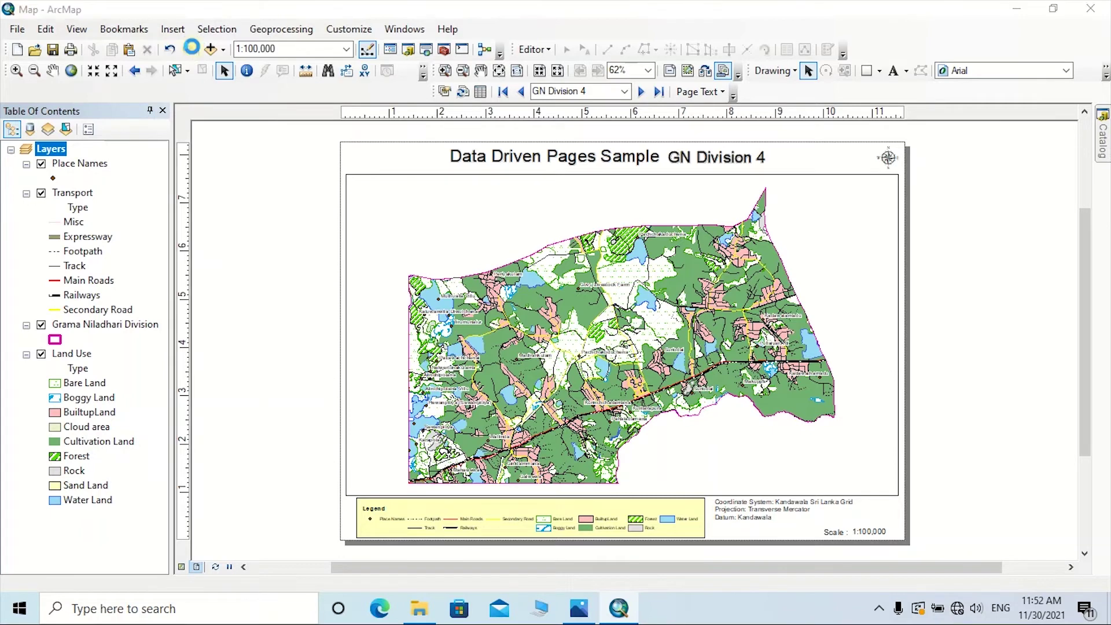
left_click_drag(670, 327, 821, 222)
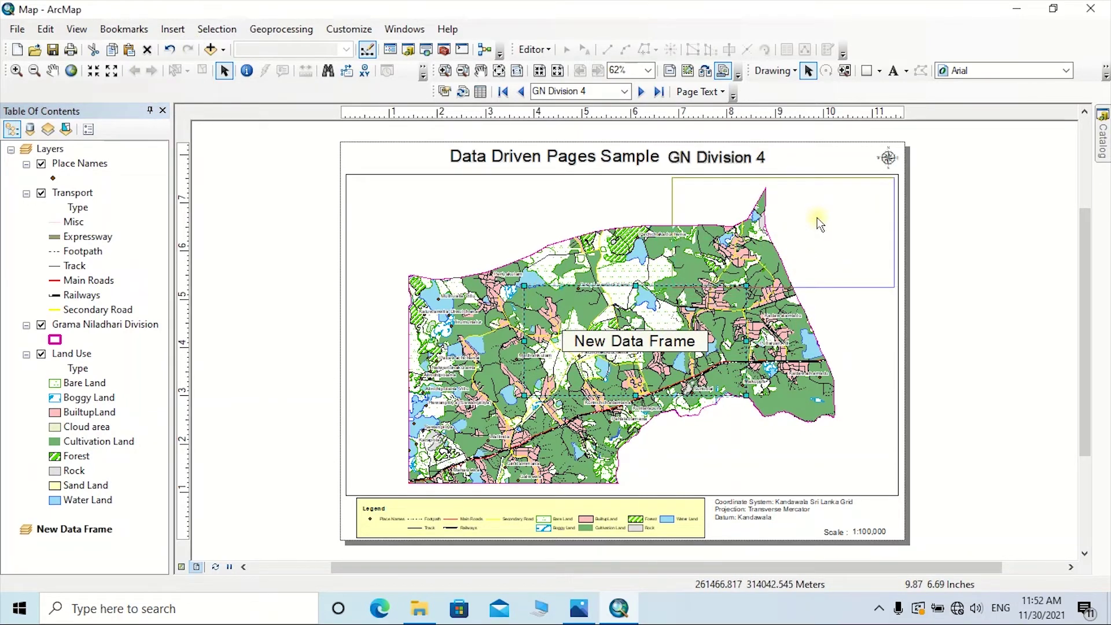
left_click_drag(672, 287, 786, 253)
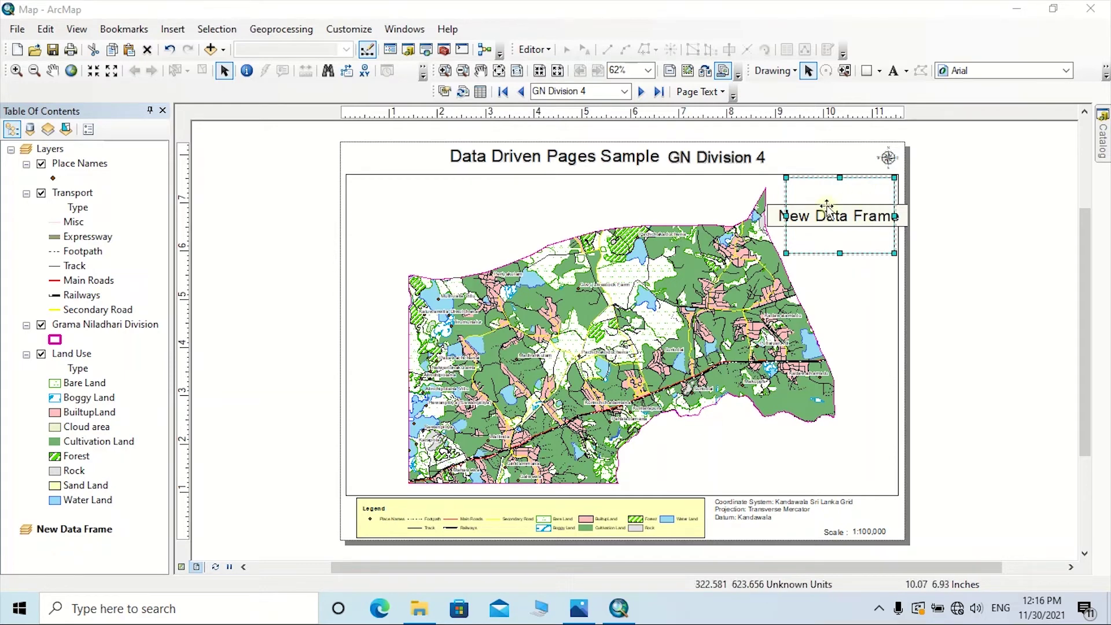
Copy the Grama Niladhari Division layer into the New Data Frame inset.
left_click(100, 327)
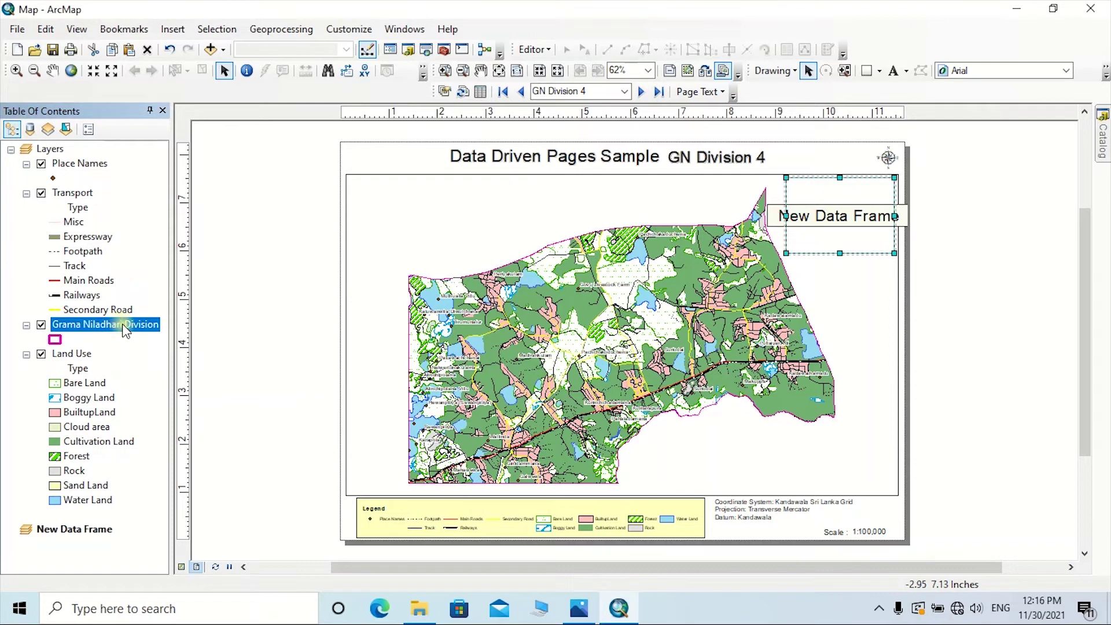
left_click_drag(124, 330, 79, 547)
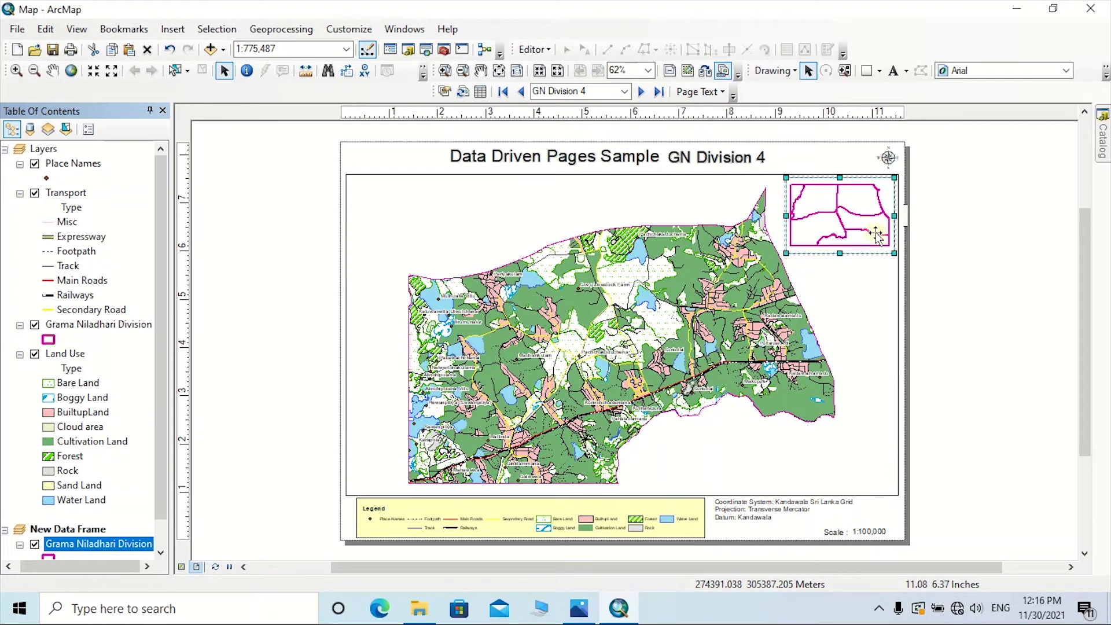
right_click(64, 528)
Add the main Layers data frame as an extent indicator in the New Data Frame inset.
left_click(109, 518)
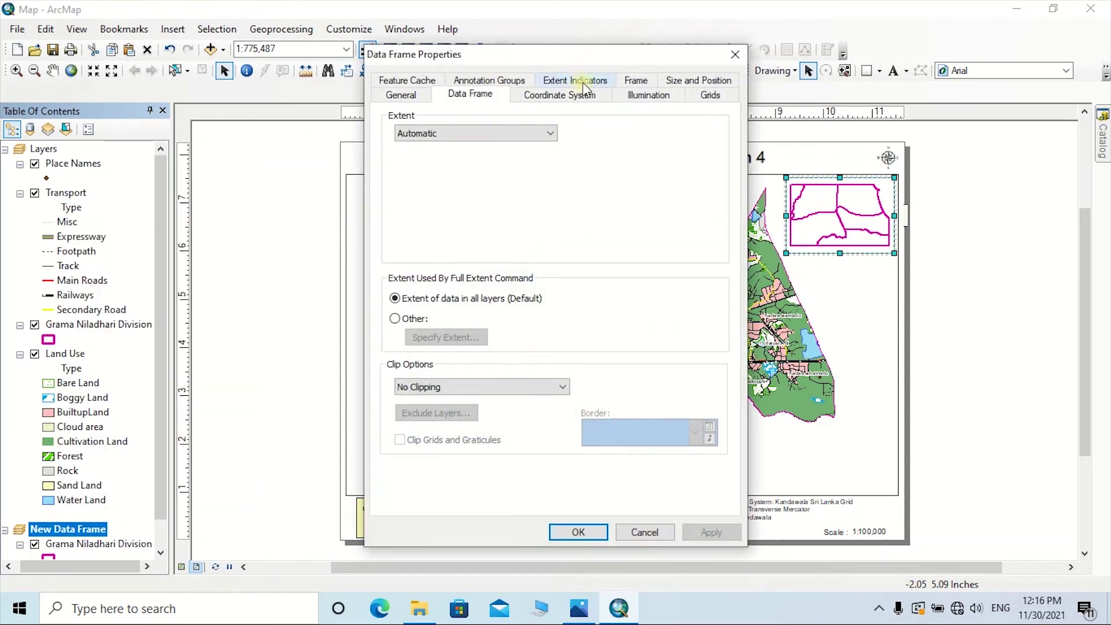
left_click(584, 85)
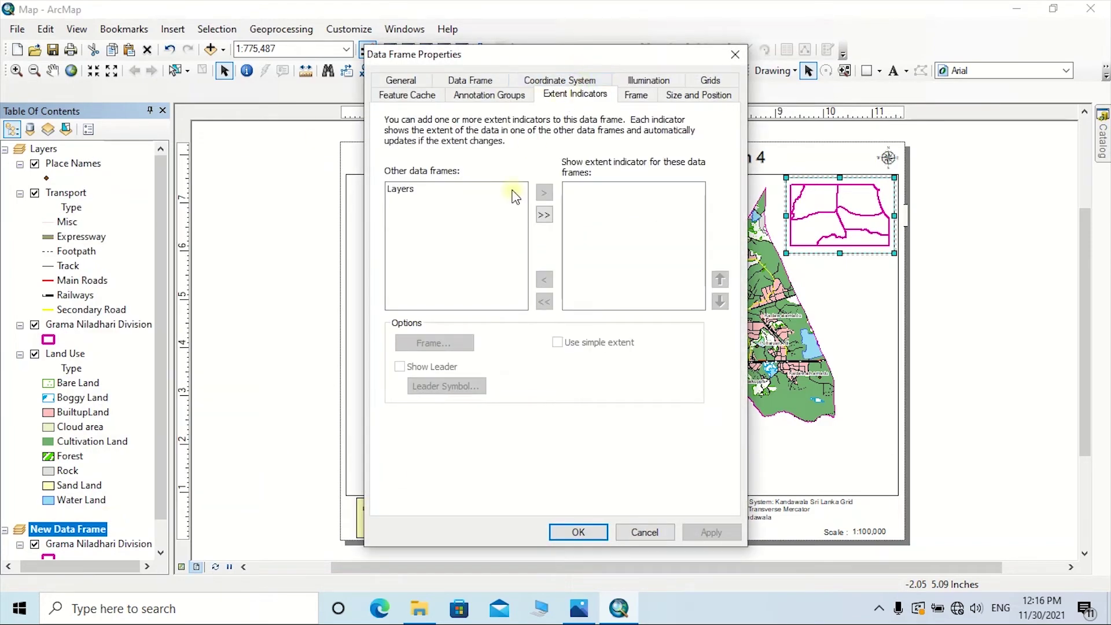
left_click(402, 191)
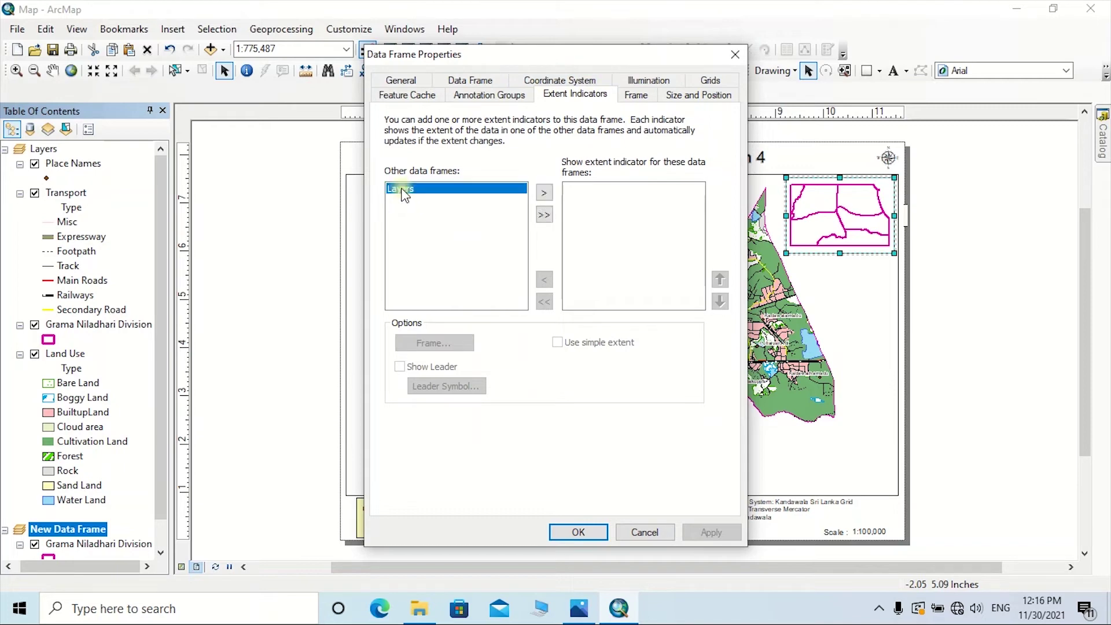
left_click(543, 193)
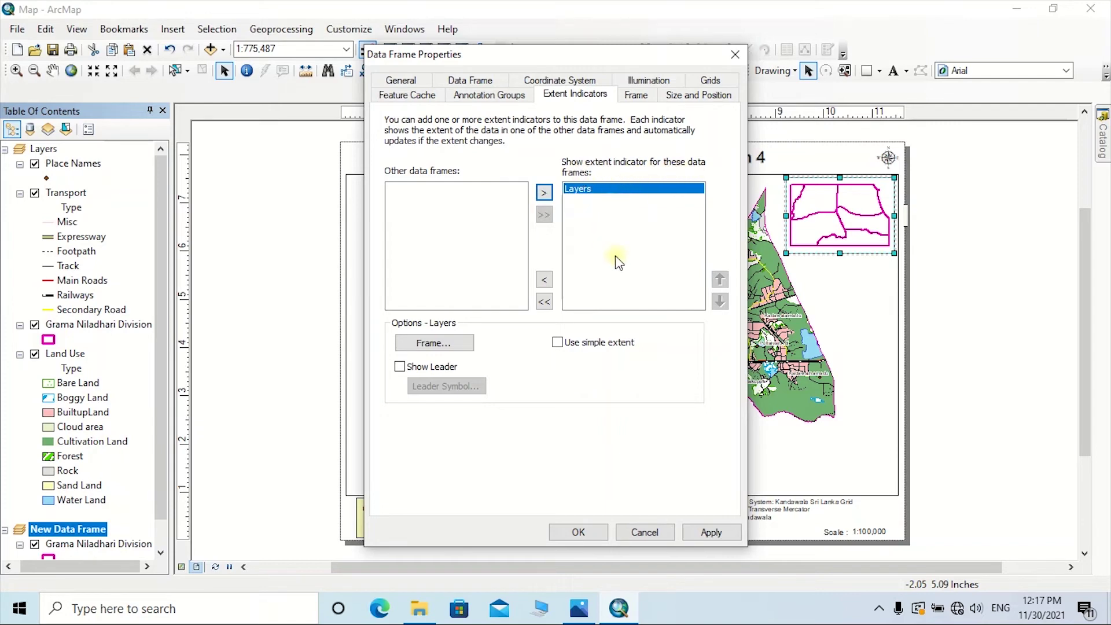
left_click(712, 532)
left_click(586, 532)
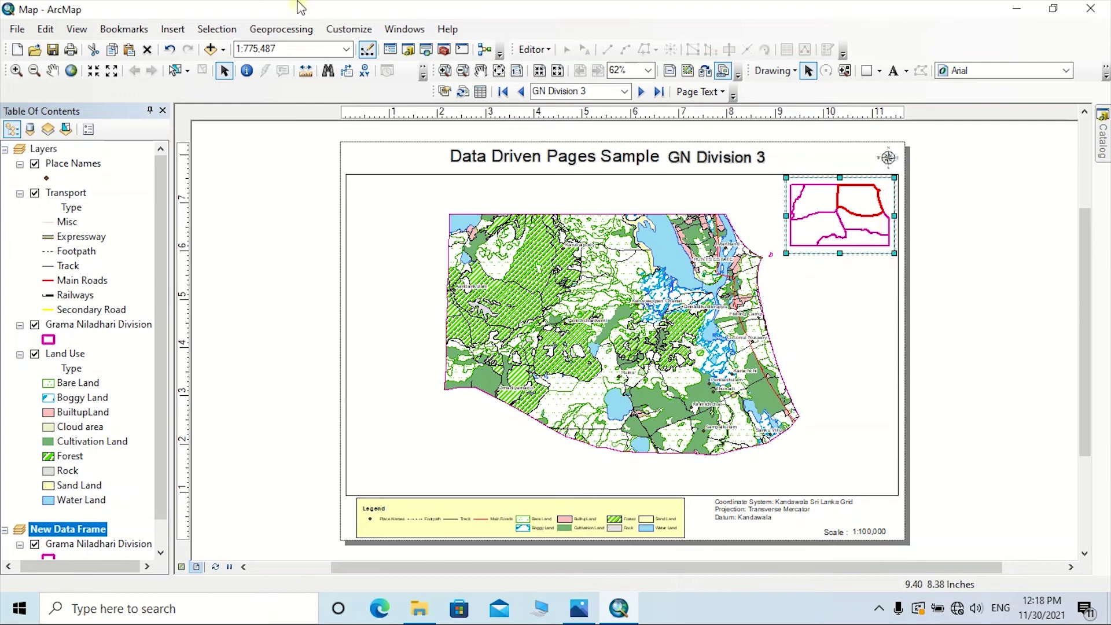
left_click(17, 28)
left_click(52, 231)
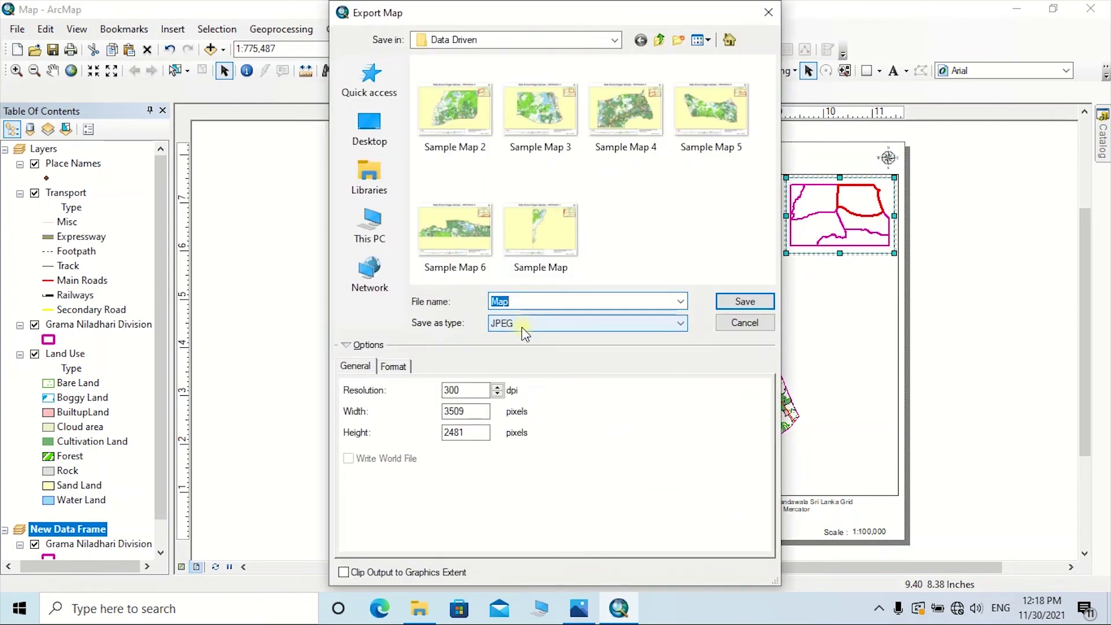
left_click(524, 332)
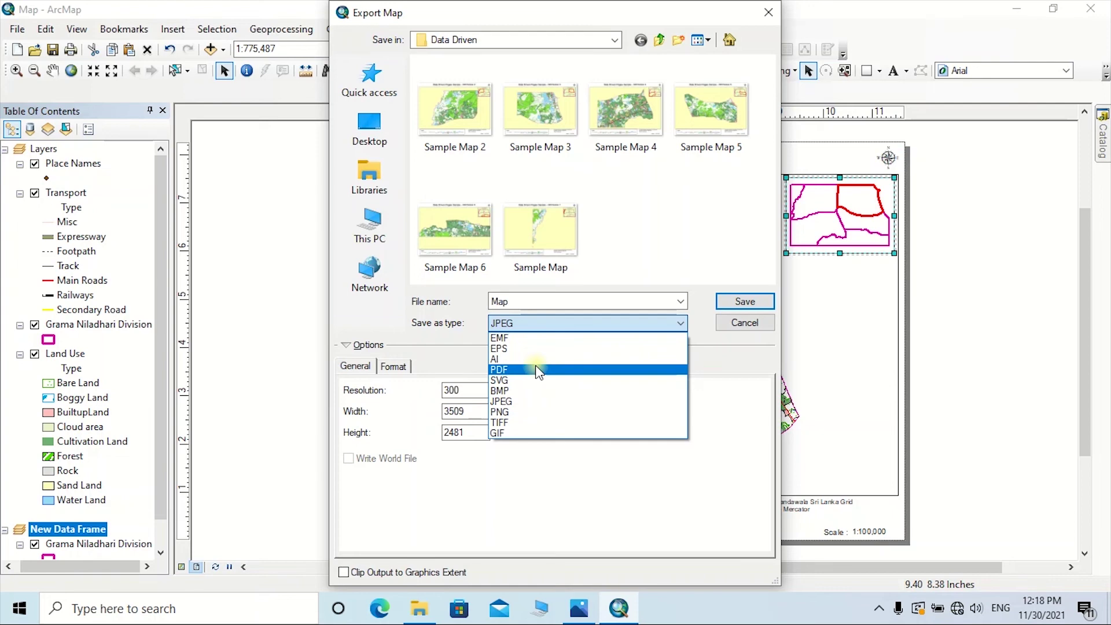
left_click(738, 320)
left_click(738, 321)
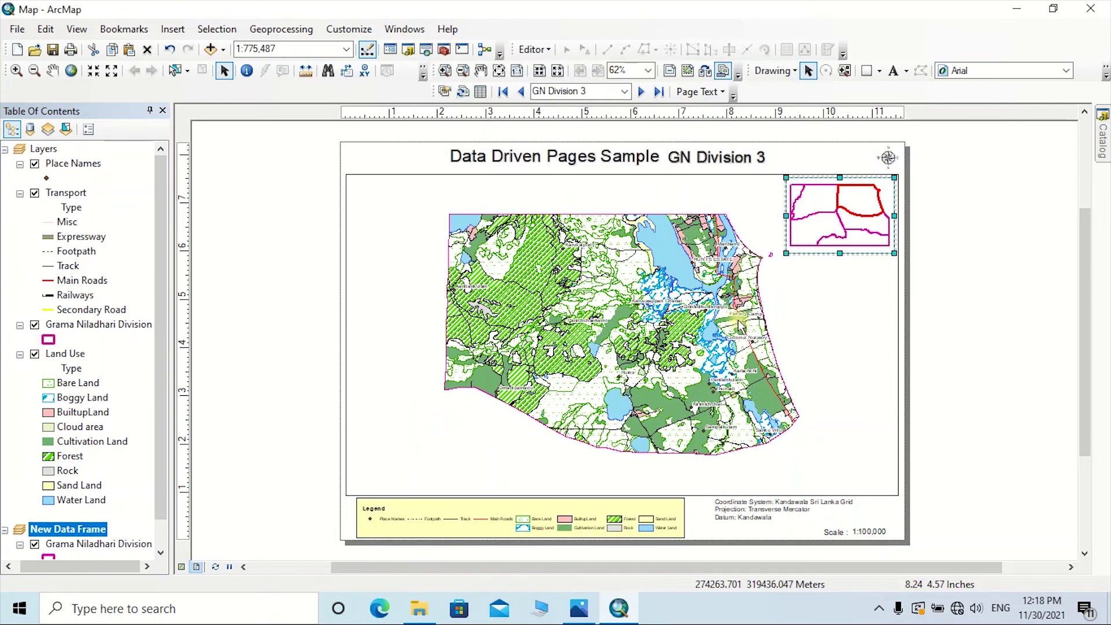